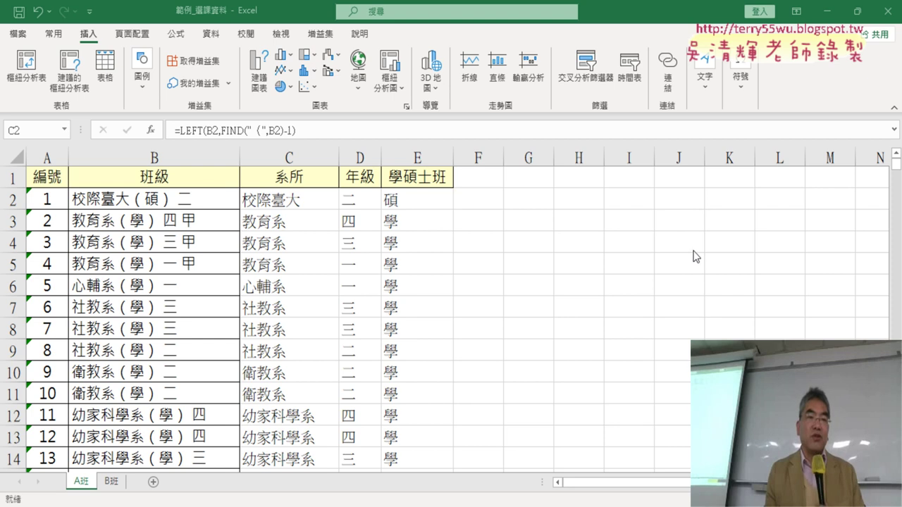
# Review the 系所 department column and the formulas in cells B3 and C5
pyautogui.click(295, 154)
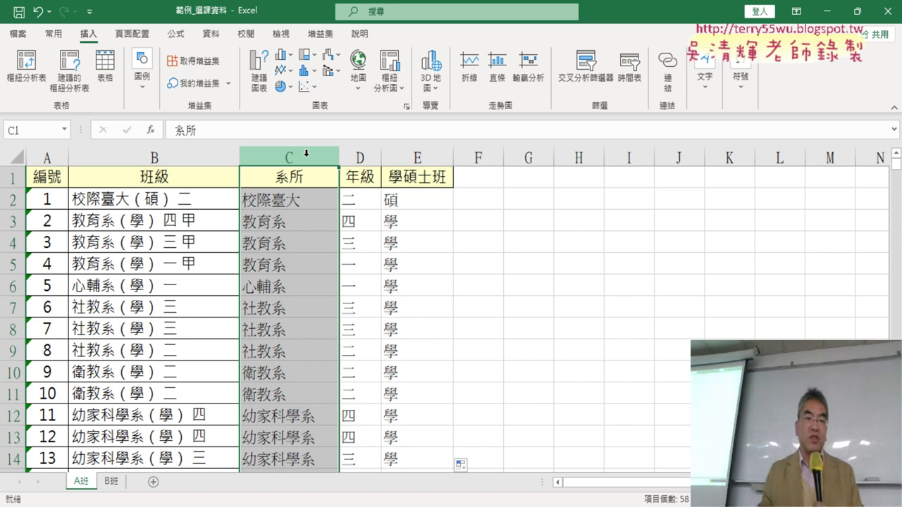
pyautogui.click(224, 216)
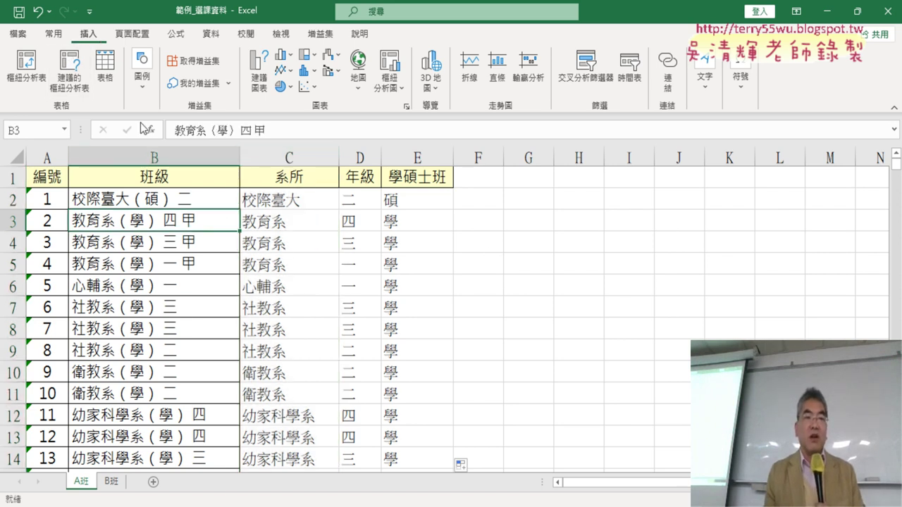
pyautogui.click(647, 281)
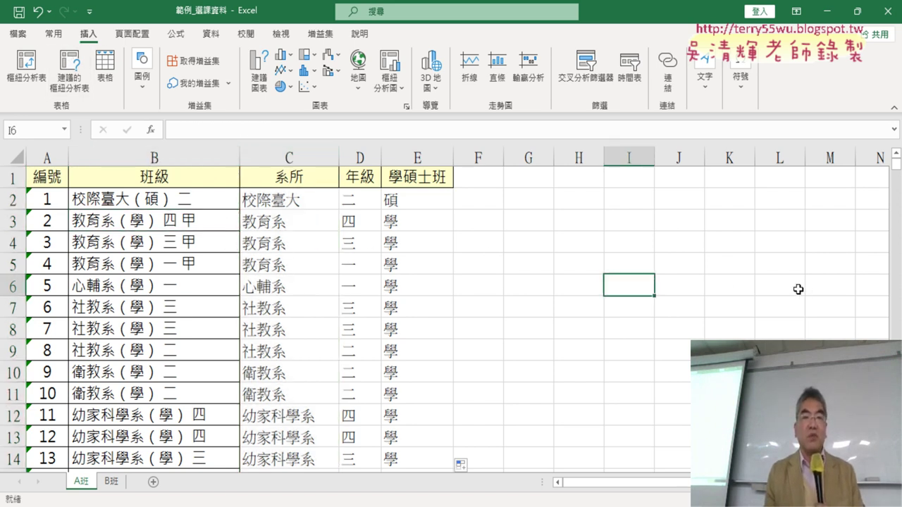
pyautogui.click(292, 266)
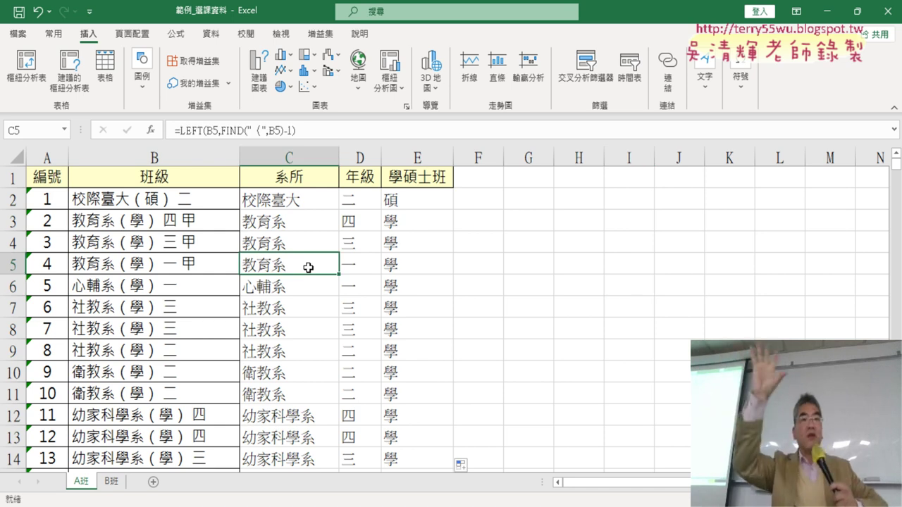
pyautogui.click(43, 178)
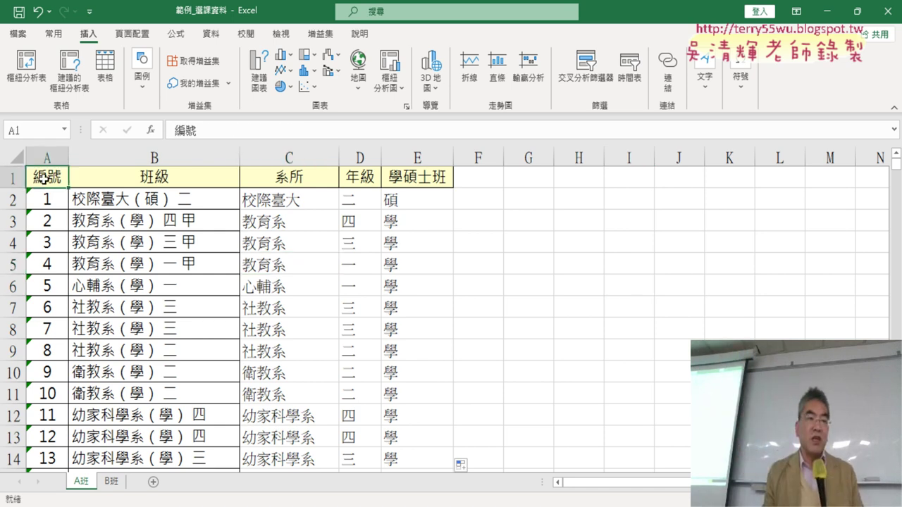
pyautogui.scroll(-8, 395, 352)
pyautogui.scroll(-8, 411, 355)
pyautogui.scroll(-4, 423, 345)
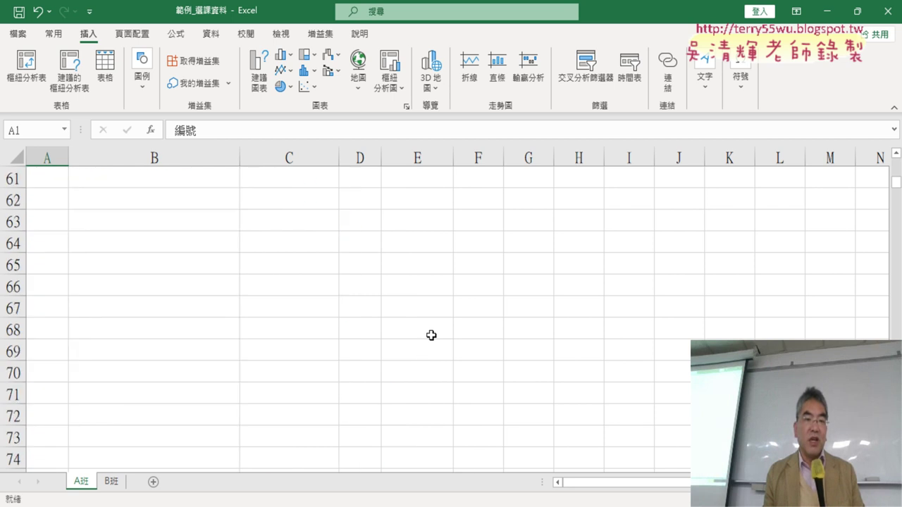
pyautogui.scroll(3, 432, 289)
# Check the last record's formula in E58, then return to A1 inside the class data
pyautogui.click(420, 313)
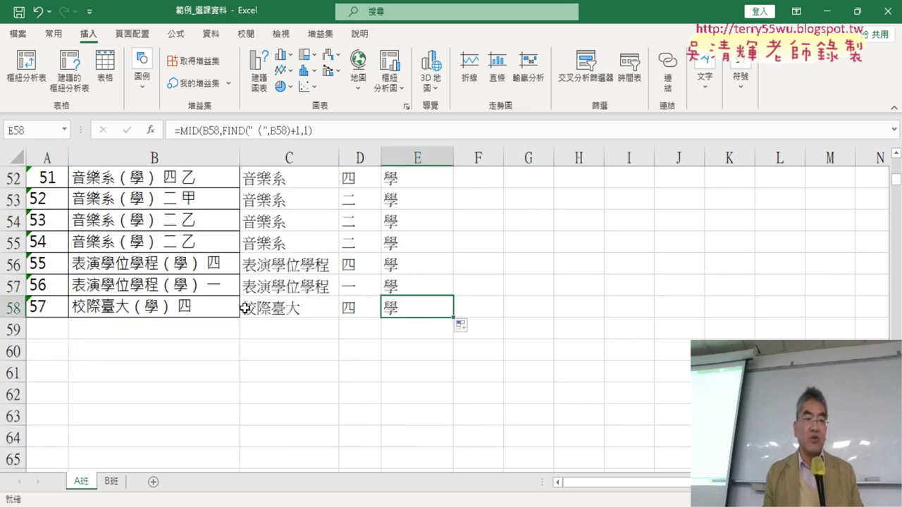
pyautogui.scroll(4, 109, 310)
pyautogui.scroll(10, 141, 296)
pyautogui.scroll(3, 176, 278)
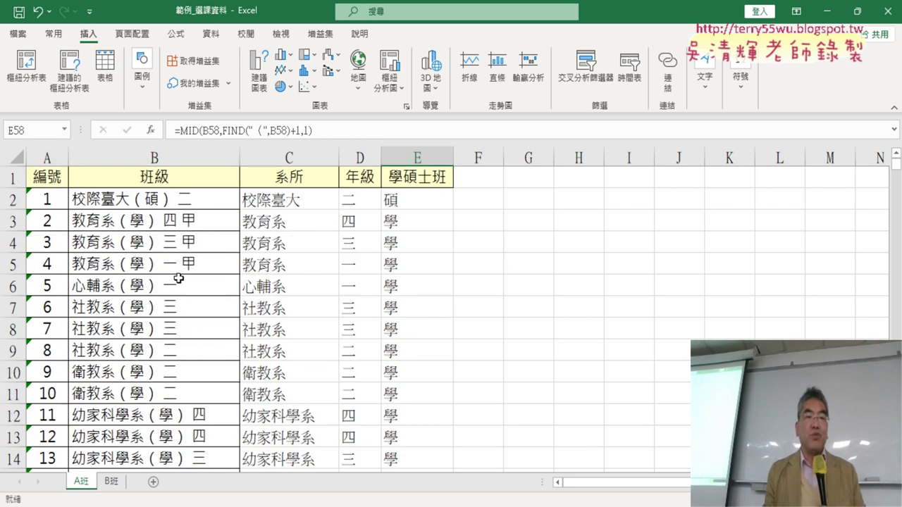
pyautogui.click(49, 179)
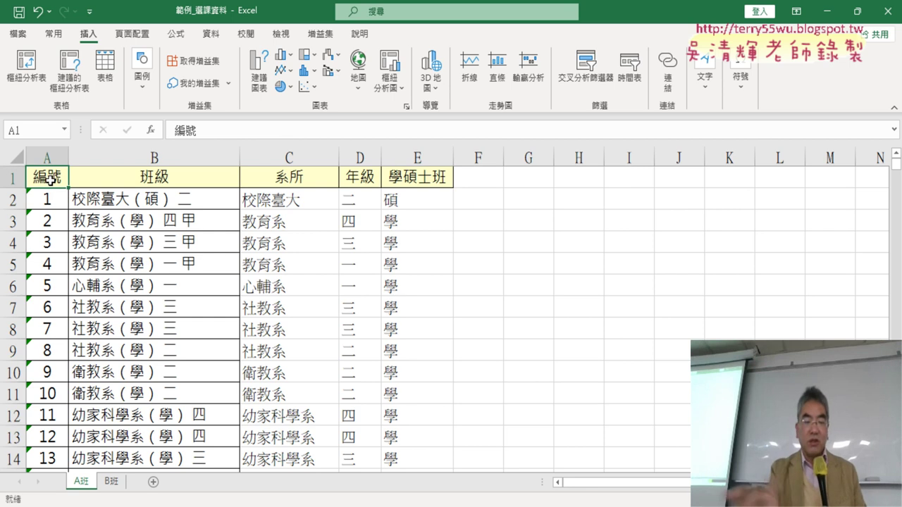
pyautogui.click(257, 262)
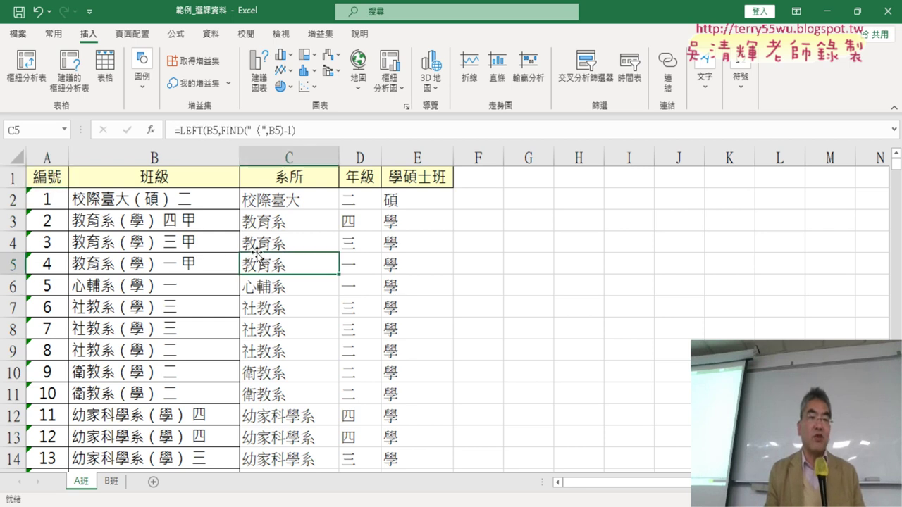
# Create an empty pivot table from A班!$A$1:$E$58 on a new worksheet
pyautogui.click(25, 71)
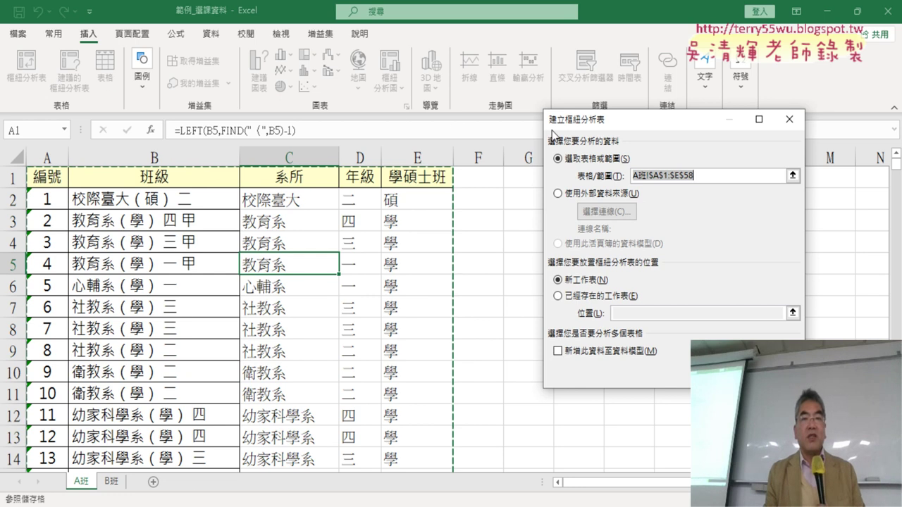
pyautogui.moveTo(552, 127); pyautogui.dragTo(289, 114)
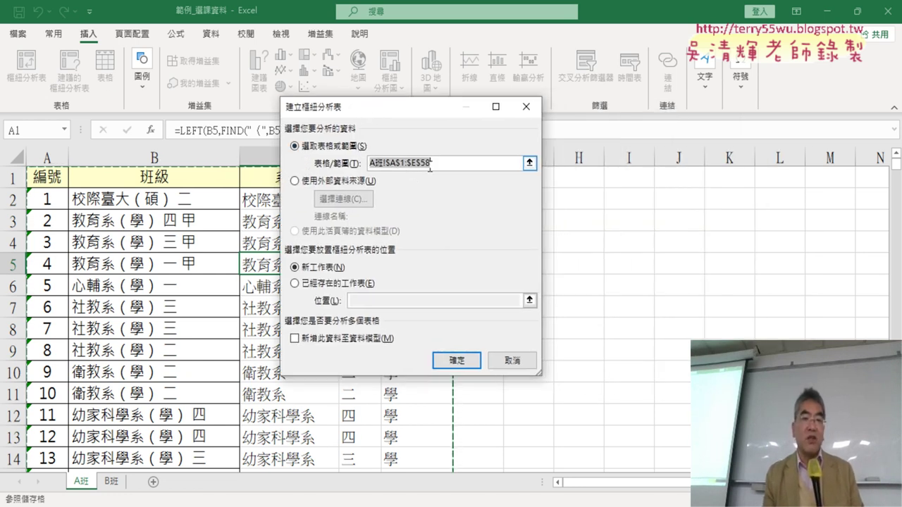
pyautogui.click(465, 360)
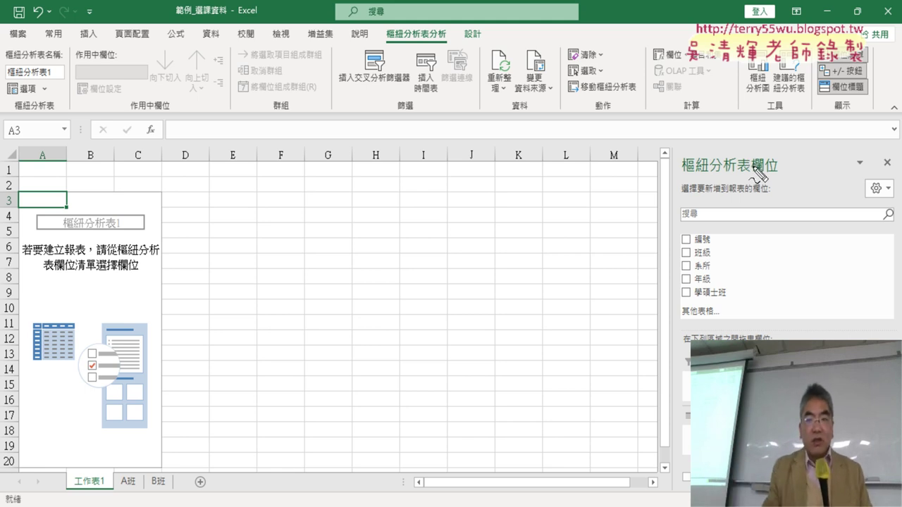
pyautogui.moveTo(796, 176)
pyautogui.mouseDown()
pyautogui.moveTo(676, 185)
pyautogui.moveTo(795, 171)
pyautogui.moveTo(738, 188)
pyautogui.mouseUp()
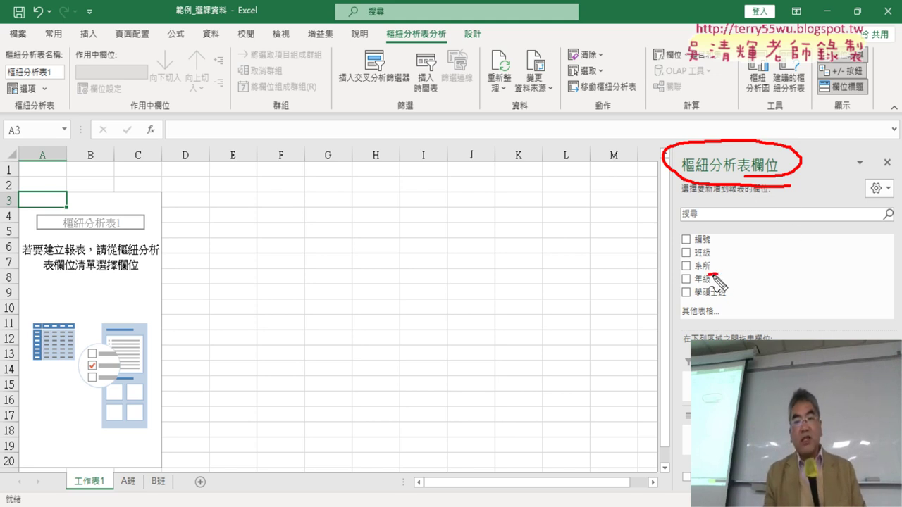
pyautogui.moveTo(694, 276); pyautogui.dragTo(717, 282)
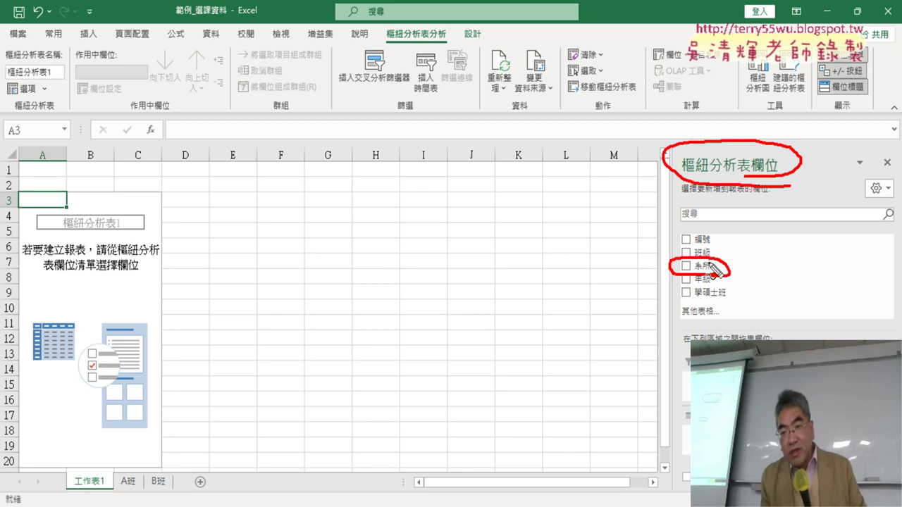
pyautogui.moveTo(668, 273); pyautogui.dragTo(666, 458)
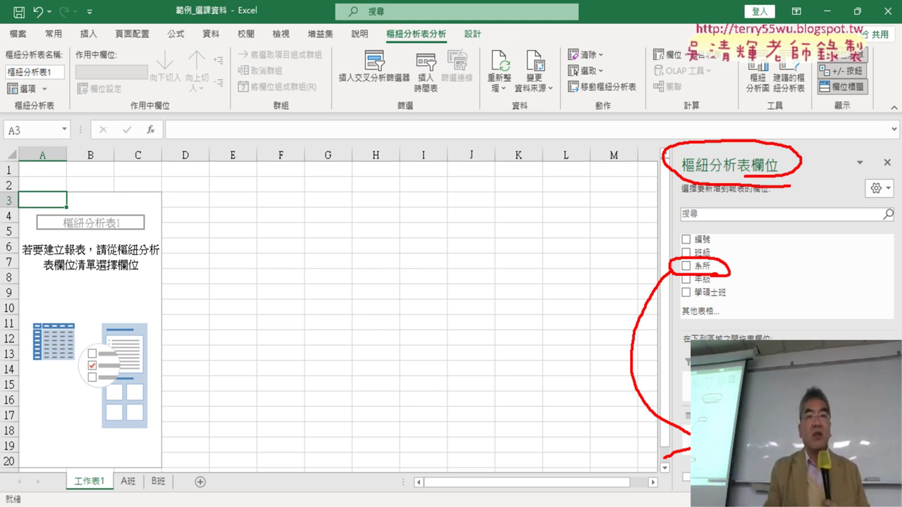
pyautogui.moveTo(735, 288); pyautogui.dragTo(821, 341)
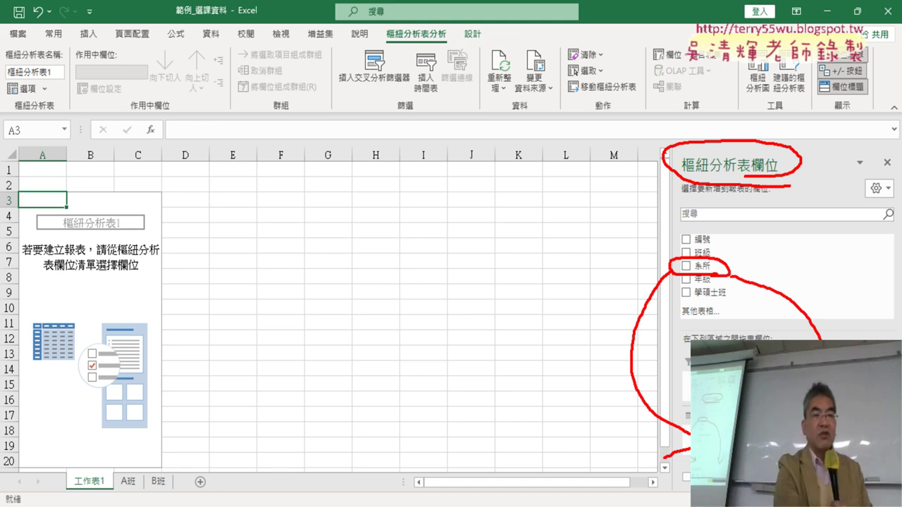
pyautogui.press('Escape')
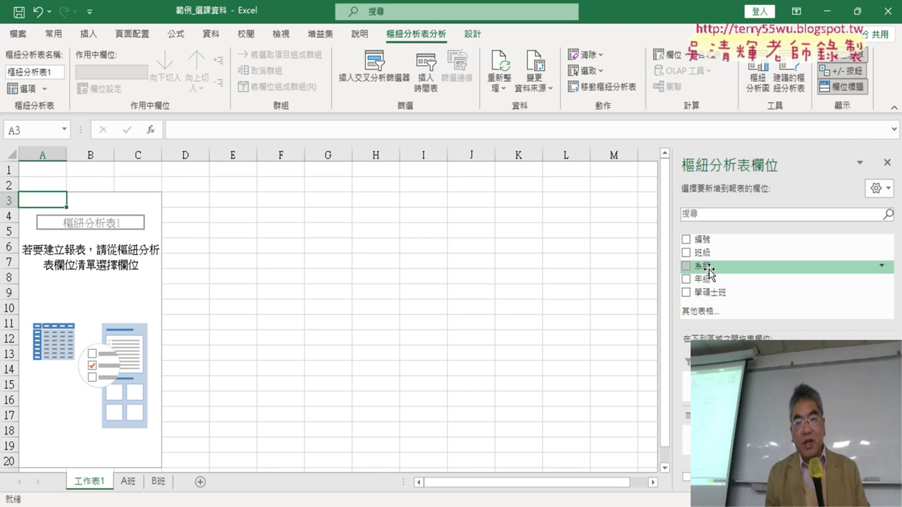
# Put 系所 in Rows and Count of 系所 in Values
pyautogui.click(686, 266)
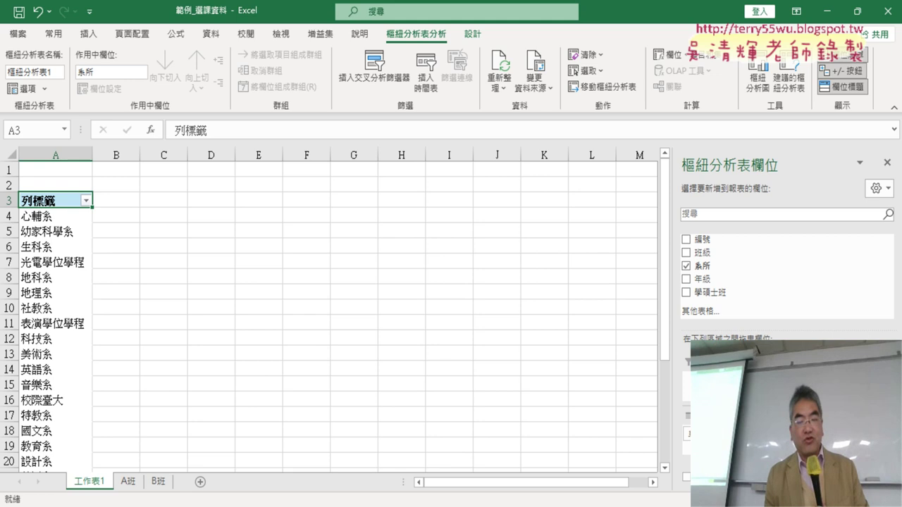
pyautogui.moveTo(694, 266); pyautogui.dragTo(831, 451)
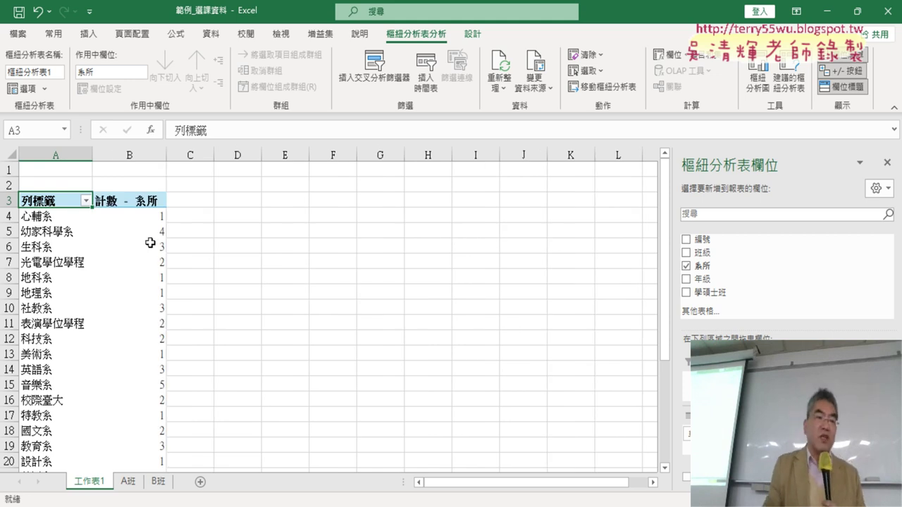
pyautogui.scroll(-3, 167, 303)
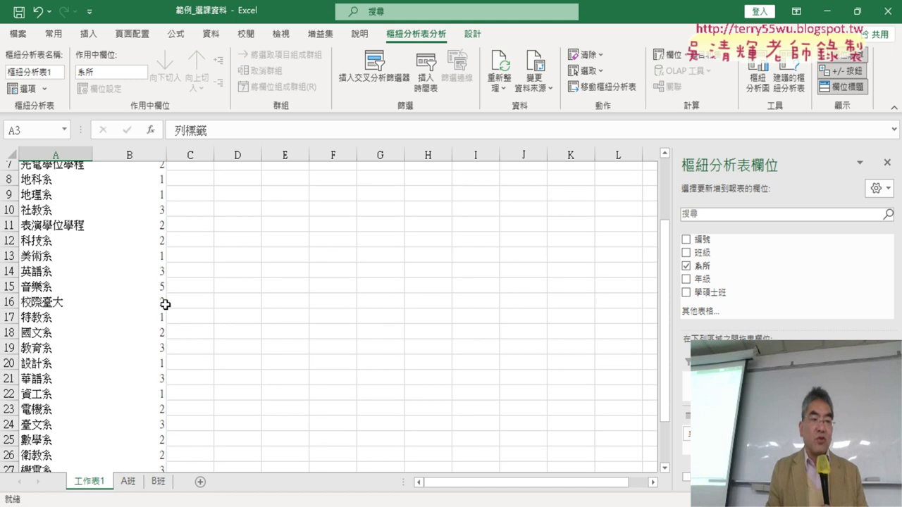
pyautogui.scroll(-3, 165, 305)
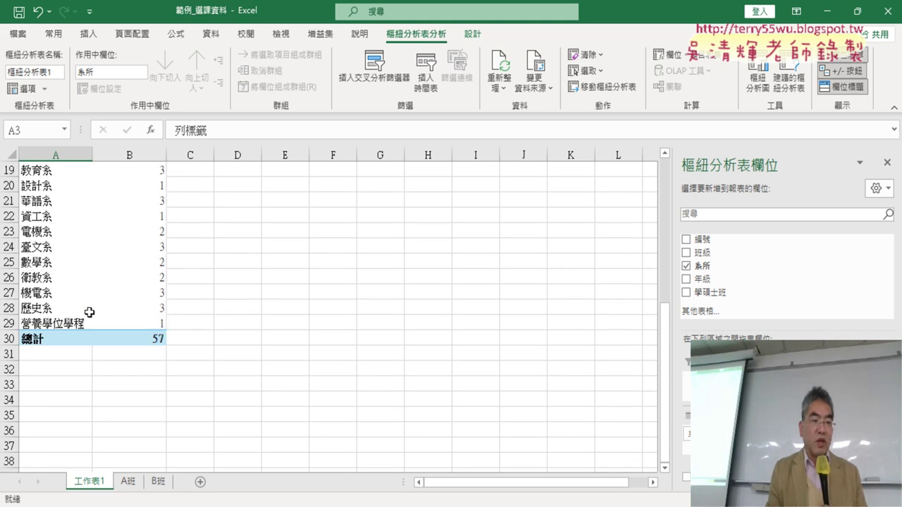
# Review the department counts, from the 營養學位學程 row back up to B4
pyautogui.click(4, 323)
pyautogui.scroll(6, 177, 303)
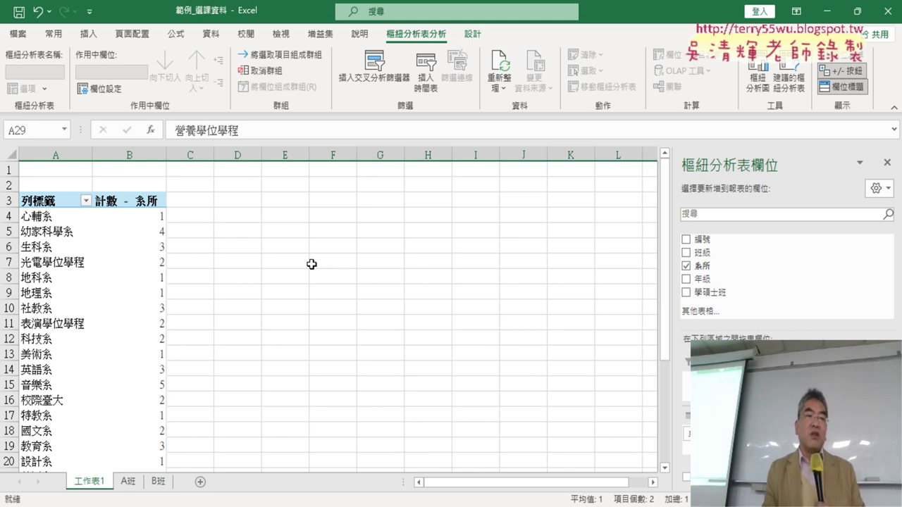
pyautogui.scroll(-4, 311, 264)
pyautogui.scroll(3, 319, 261)
pyautogui.scroll(1, 318, 261)
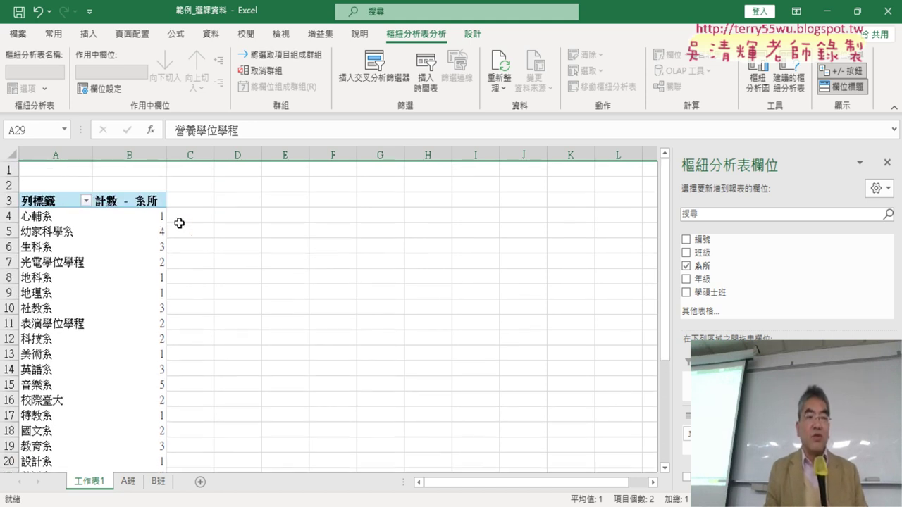
pyautogui.moveTo(141, 216)
pyautogui.click(147, 222)
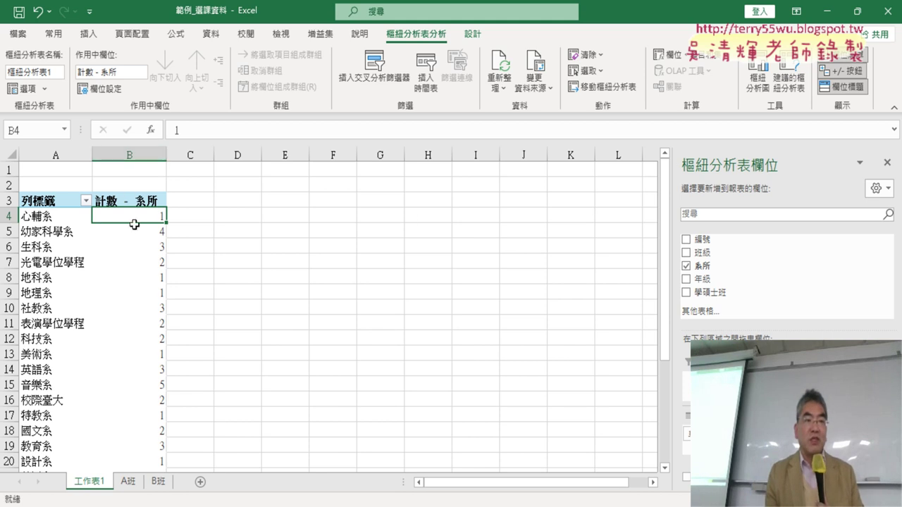
# Sort the department counts largest to smallest so 音樂系 (5) comes first
pyautogui.click(216, 38)
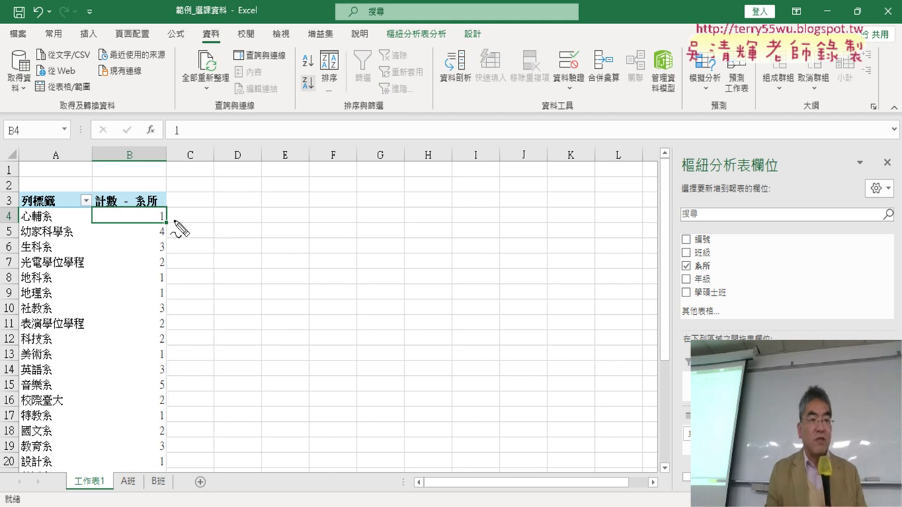
pyautogui.moveTo(177, 225)
pyautogui.mouseDown()
pyautogui.moveTo(120, 235)
pyautogui.moveTo(178, 218)
pyautogui.moveTo(141, 242)
pyautogui.moveTo(134, 53)
pyautogui.moveTo(234, 41)
pyautogui.moveTo(299, 69)
pyautogui.moveTo(322, 97)
pyautogui.moveTo(315, 113)
pyautogui.mouseUp()
pyautogui.press('Escape')
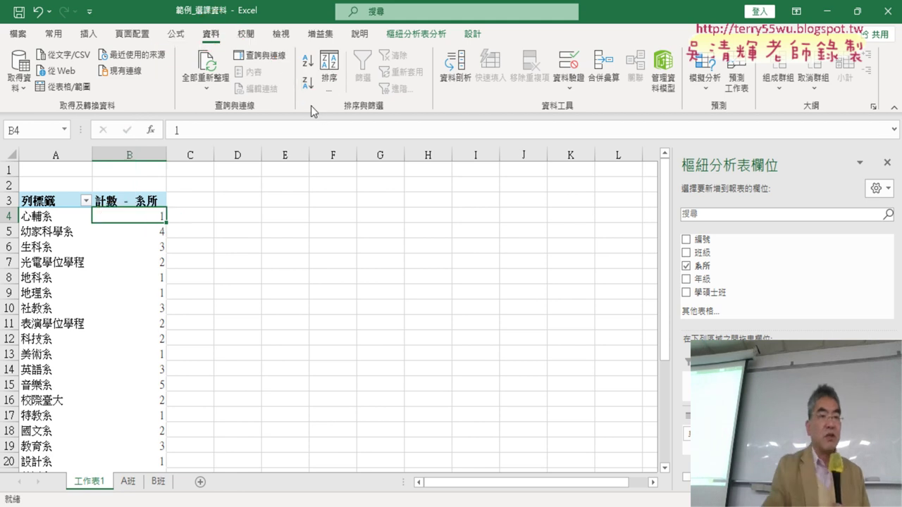
pyautogui.click(308, 85)
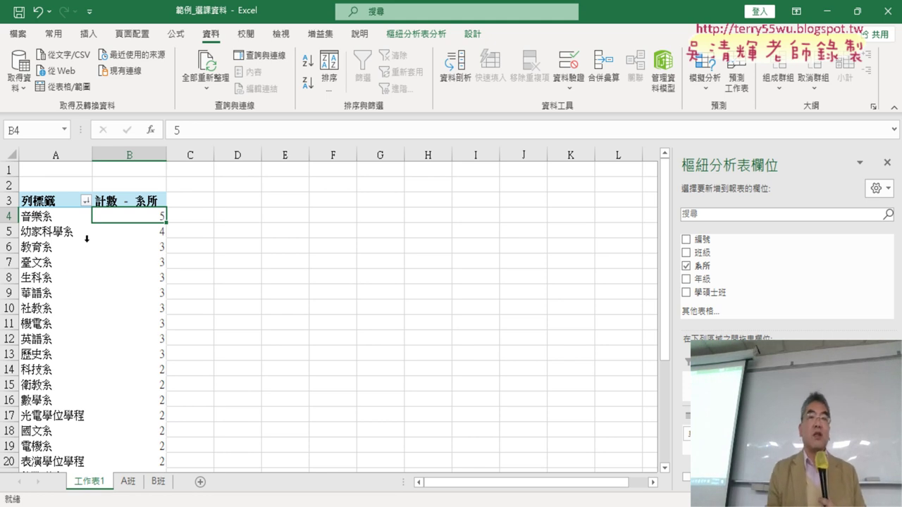
pyautogui.click(432, 37)
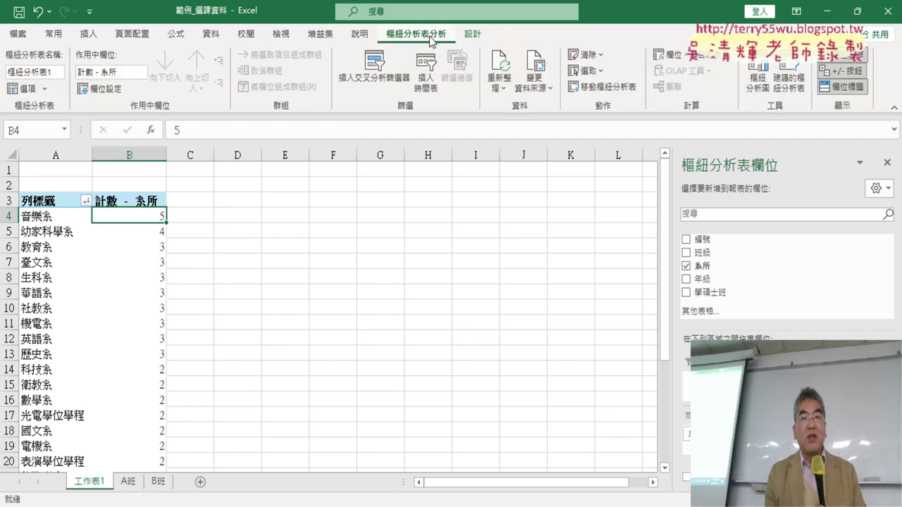
# Insert a Pie PivotChart of the sorted department counts, with a 系所 legend
pyautogui.click(758, 83)
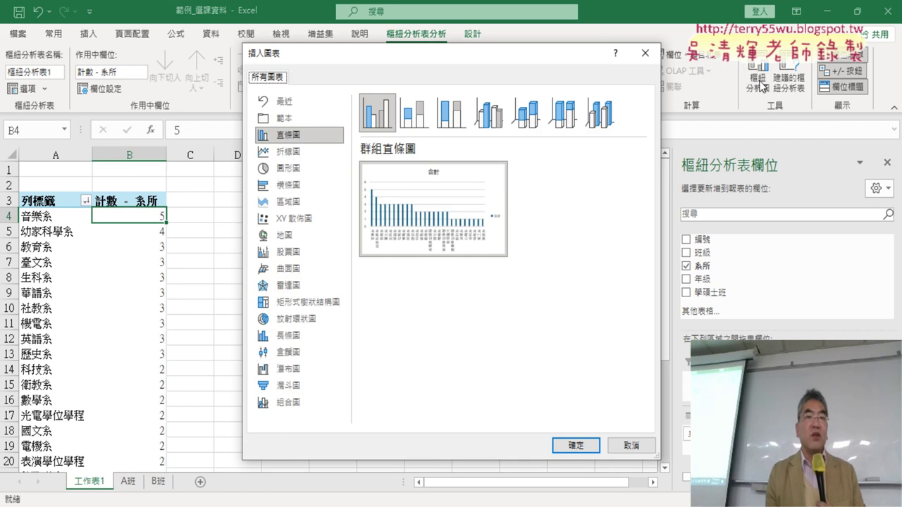
pyautogui.moveTo(521, 51); pyautogui.dragTo(515, 84)
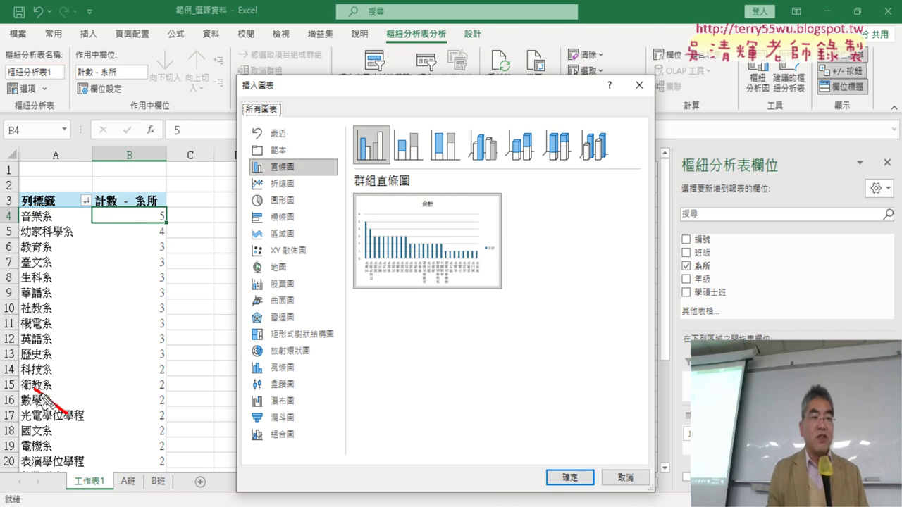
pyautogui.moveTo(67, 414)
pyautogui.mouseDown()
pyautogui.moveTo(199, 255)
pyautogui.moveTo(67, 420)
pyautogui.mouseUp()
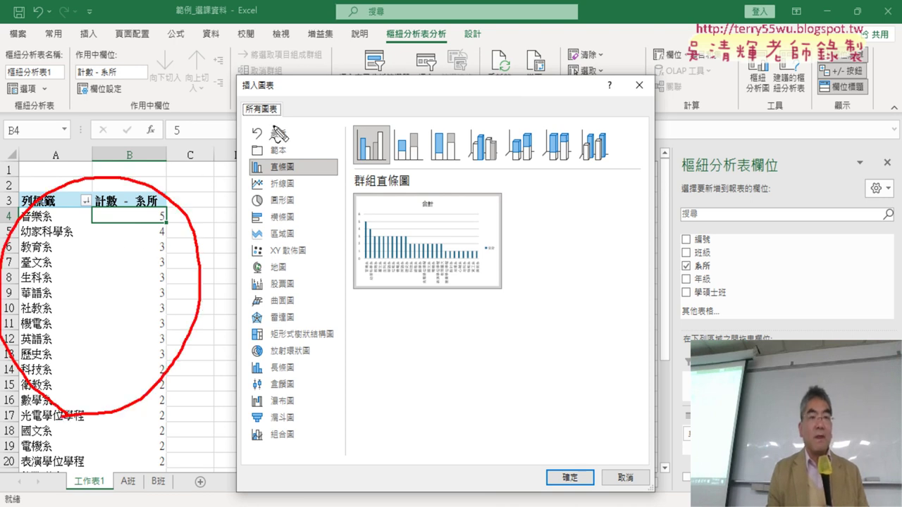
pyautogui.moveTo(417, 50)
pyautogui.mouseDown()
pyautogui.moveTo(461, 32)
pyautogui.moveTo(427, 61)
pyautogui.moveTo(733, 55)
pyautogui.moveTo(747, 88)
pyautogui.moveTo(800, 70)
pyautogui.mouseUp()
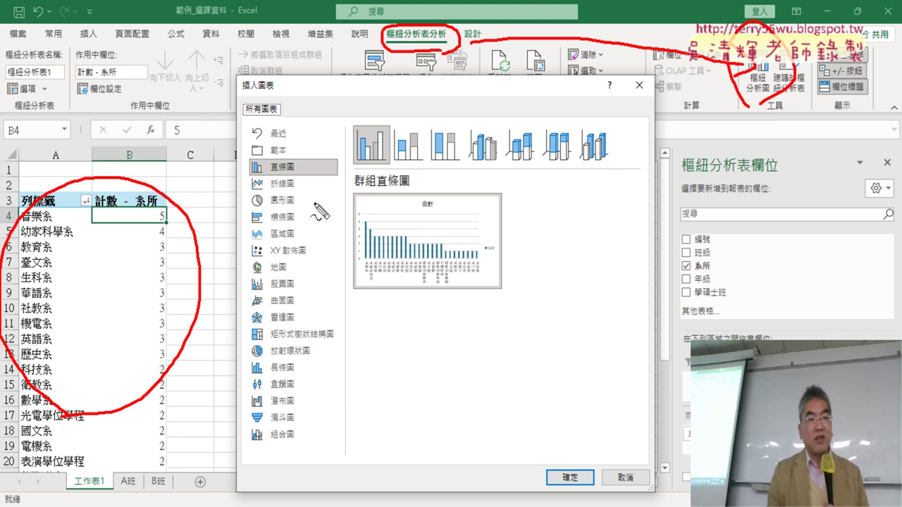
pyautogui.moveTo(299, 210); pyautogui.dragTo(302, 200)
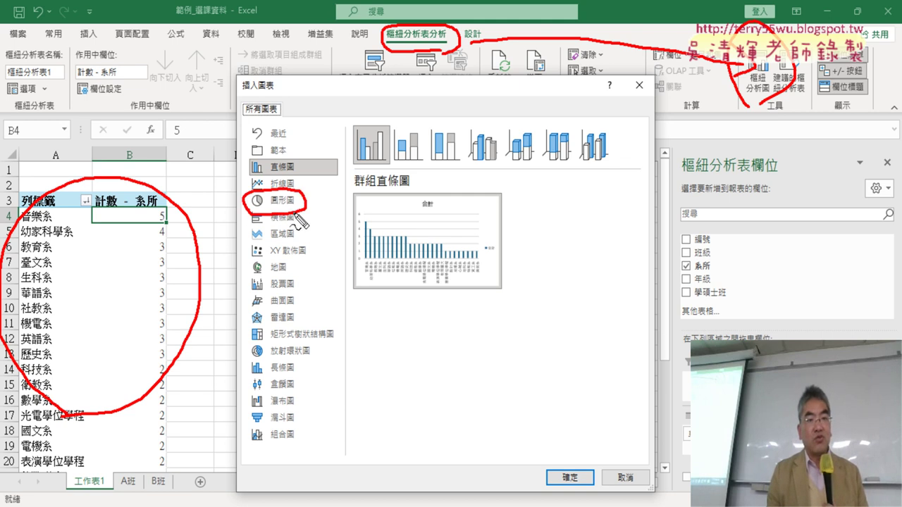
pyautogui.press('Escape')
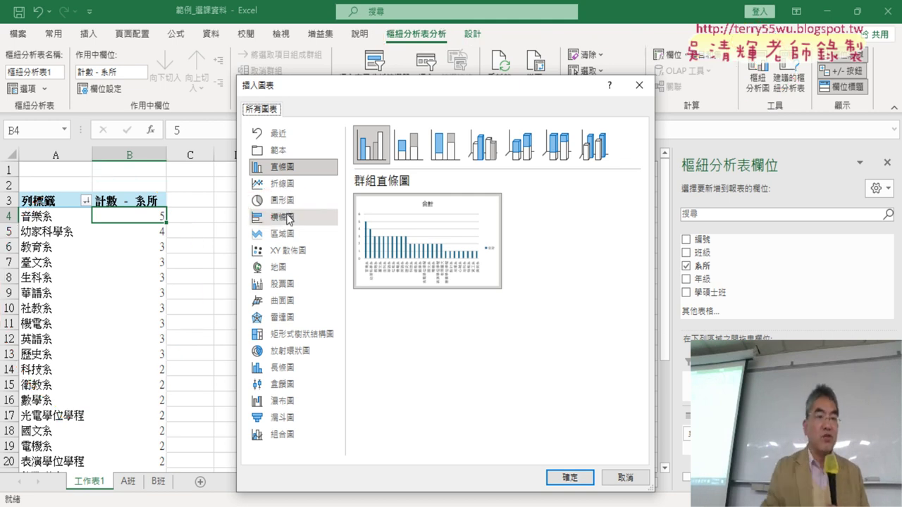
pyautogui.click(289, 203)
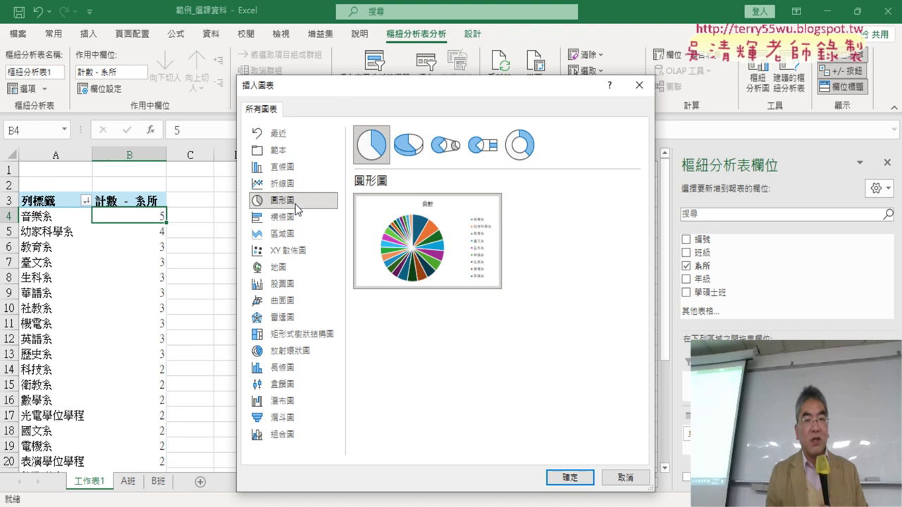
pyautogui.click(569, 477)
# Drag the pie chart up next to the pivot table and stretch its bottom-right corner larger
pyautogui.moveTo(372, 273); pyautogui.dragTo(367, 227)
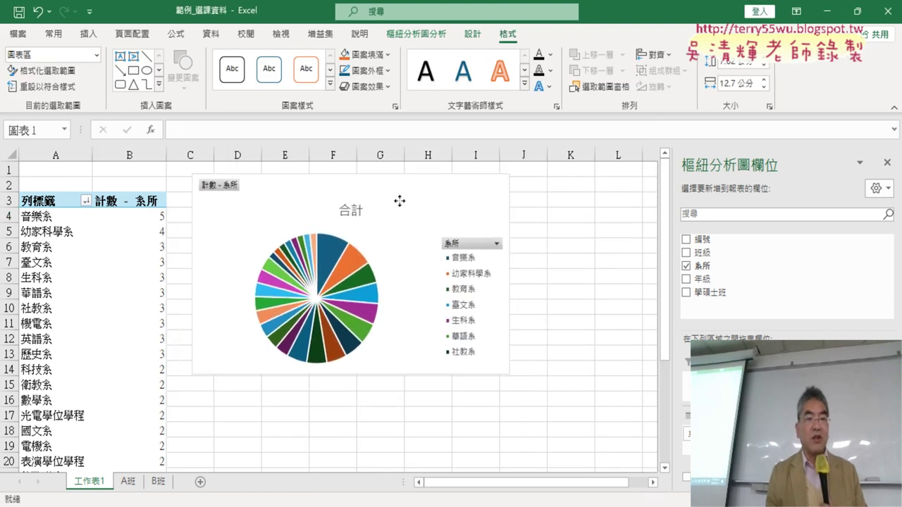
pyautogui.moveTo(490, 371); pyautogui.dragTo(629, 465)
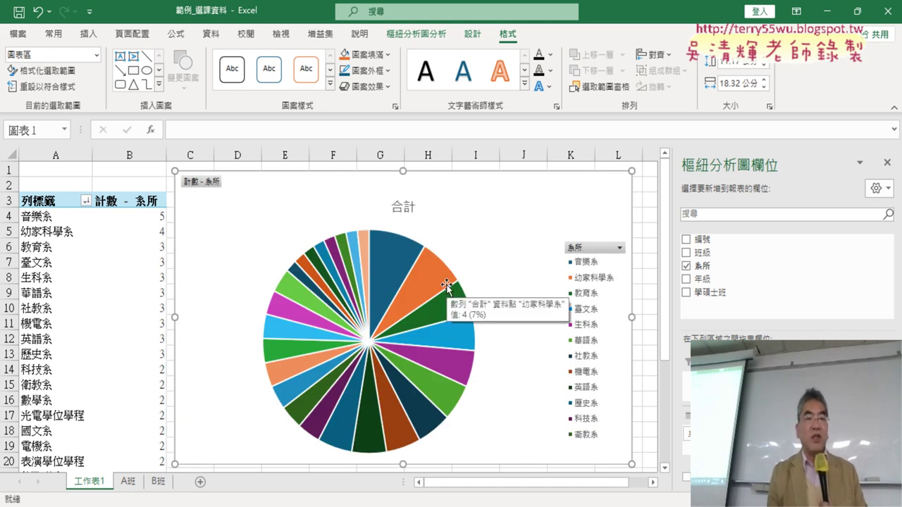
pyautogui.click(404, 208)
# Replace the chart title 合計 with 系所佔比統計圖, choosing 佔 from the IME candidates
pyautogui.doubleClick(409, 207)
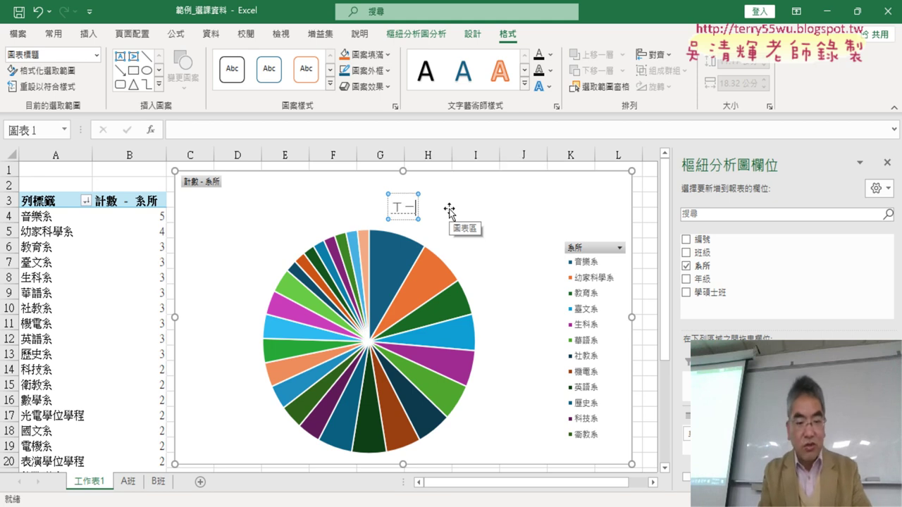
pyautogui.write('系所')
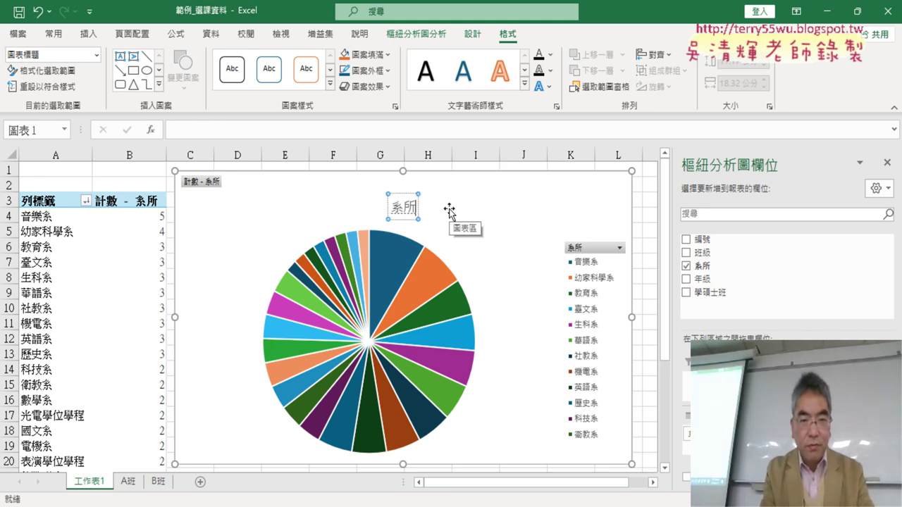
pyautogui.write('占比')
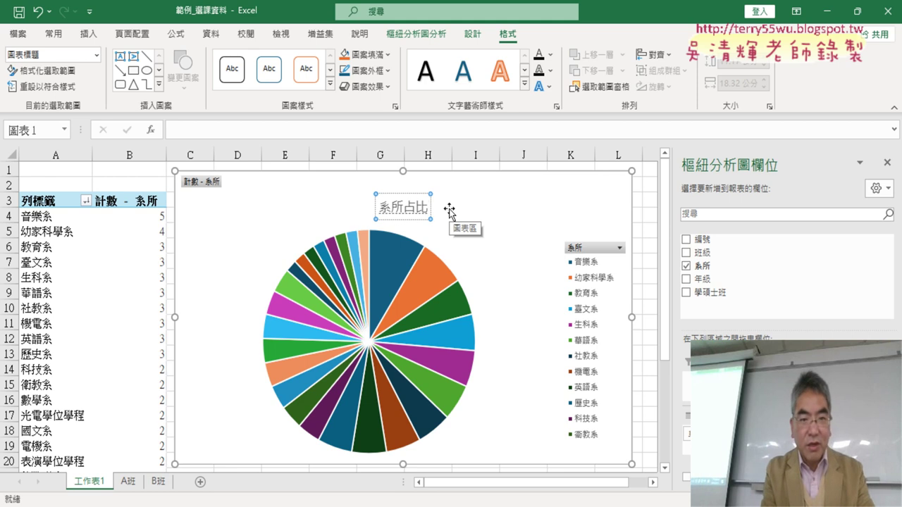
pyautogui.write('統計')
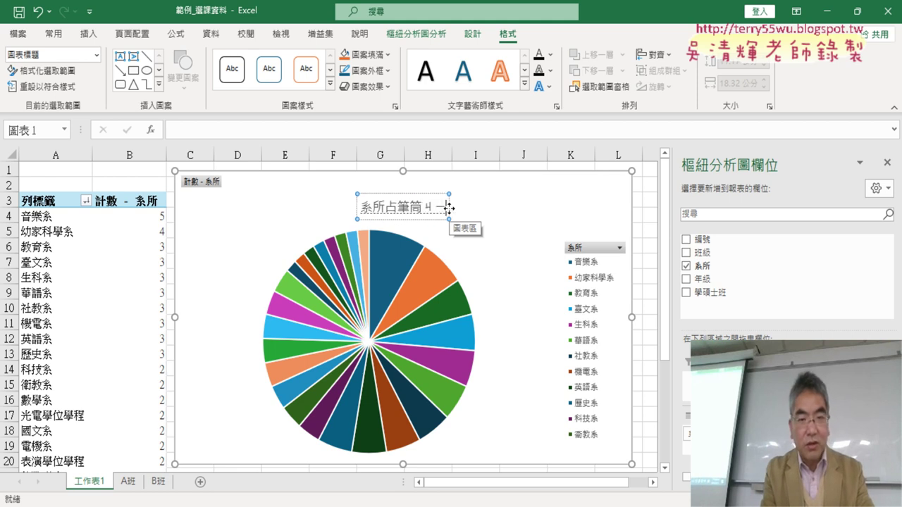
pyautogui.write('圖')
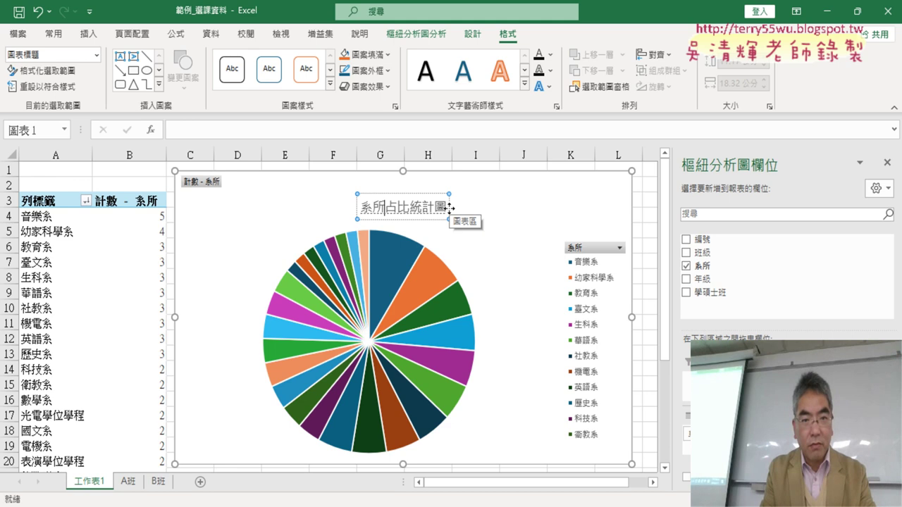
pyautogui.press('Down')
pyautogui.press('Down')
pyautogui.press('Down')
pyautogui.press('Down')
pyautogui.press('Return')
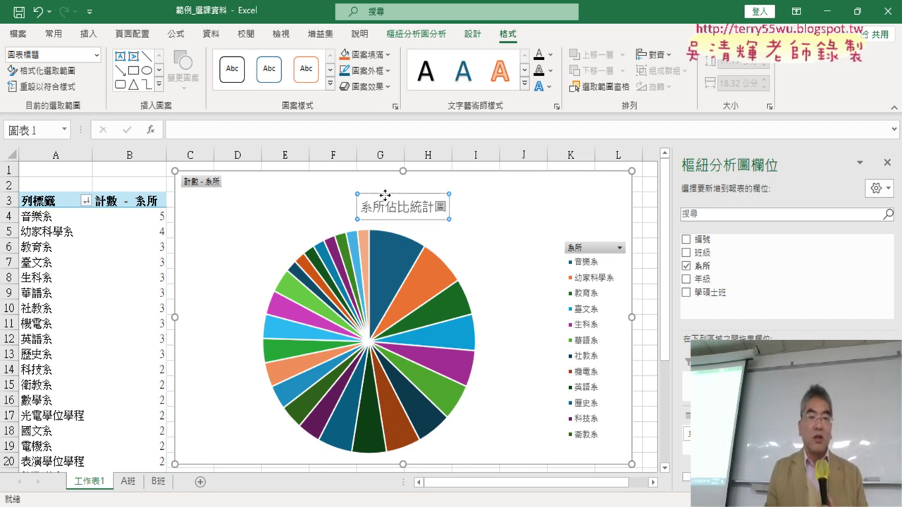
# Format the title 系所佔比統計圖 as 20-point bold and nudge it slightly left
pyautogui.click(54, 34)
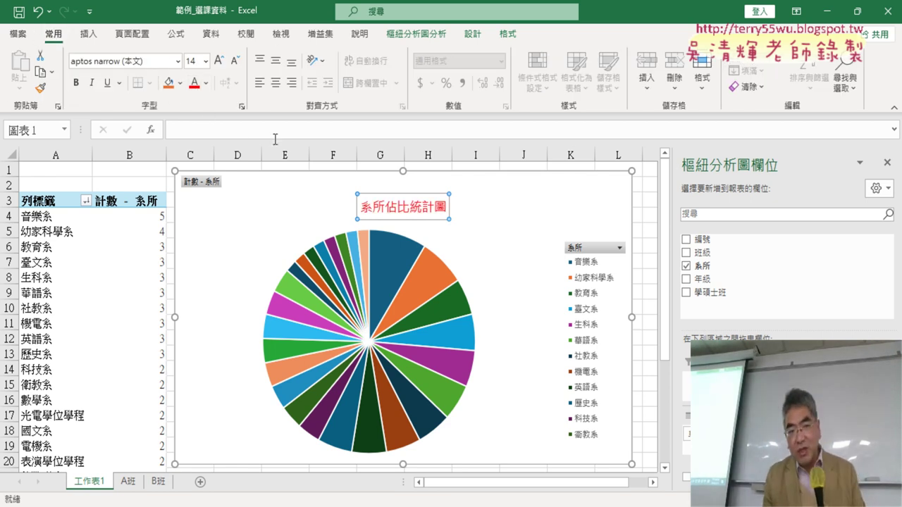
pyautogui.click(206, 61)
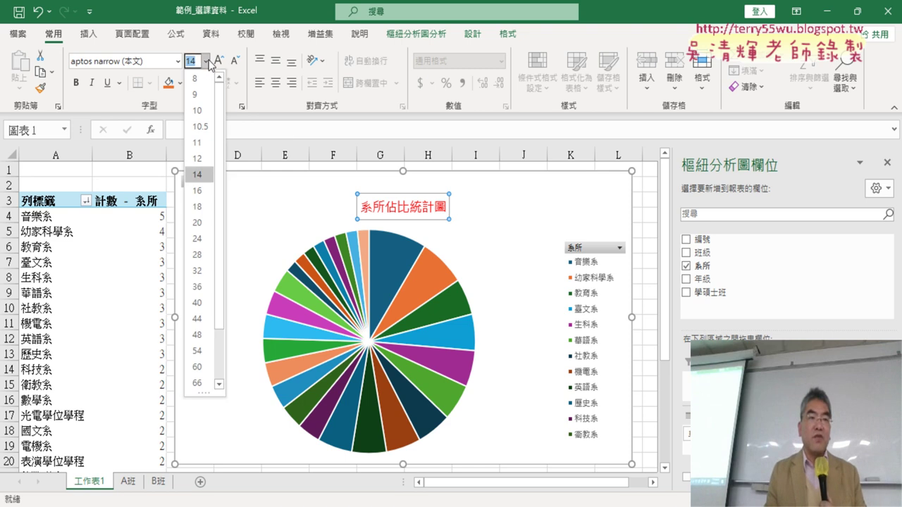
pyautogui.click(198, 222)
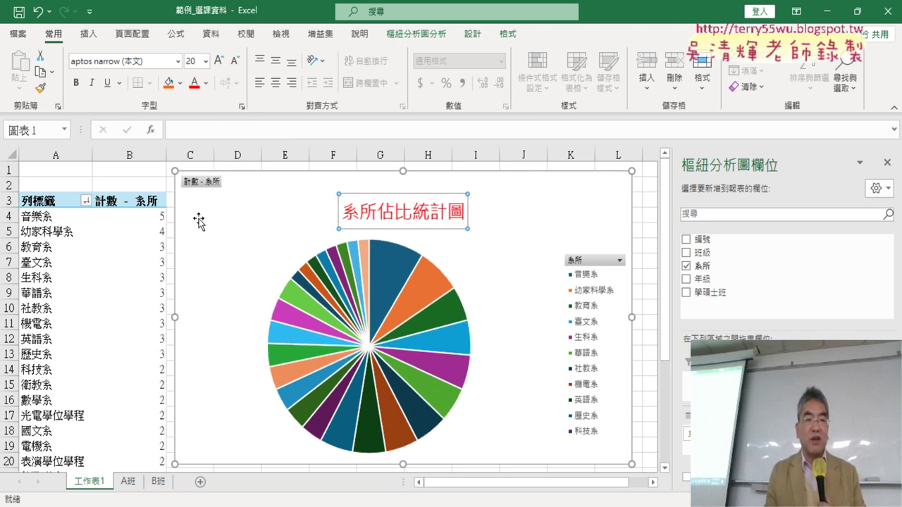
pyautogui.click(77, 84)
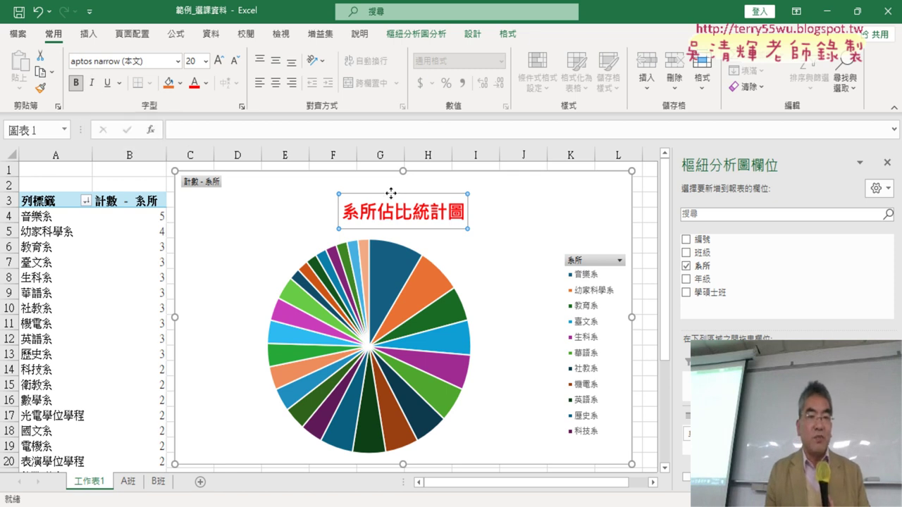
pyautogui.moveTo(367, 186); pyautogui.dragTo(364, 186)
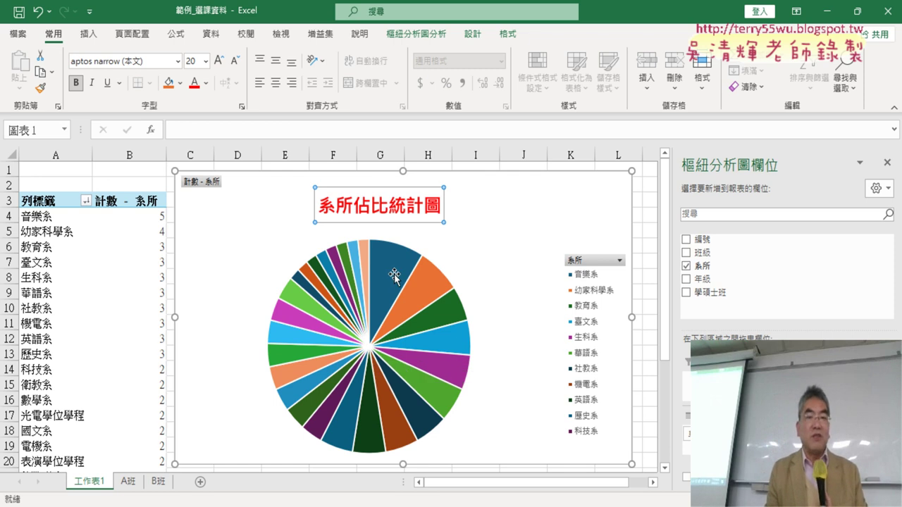
pyautogui.moveTo(389, 275)
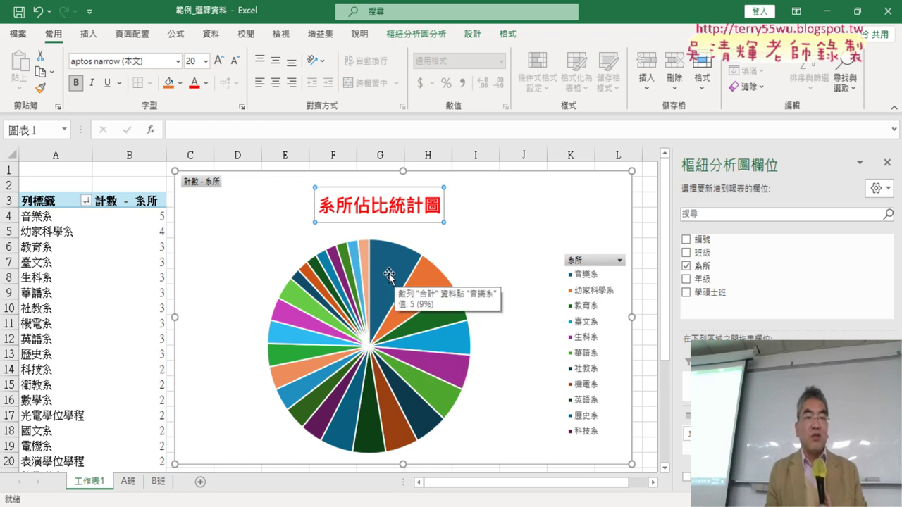
pyautogui.rightClick(389, 276)
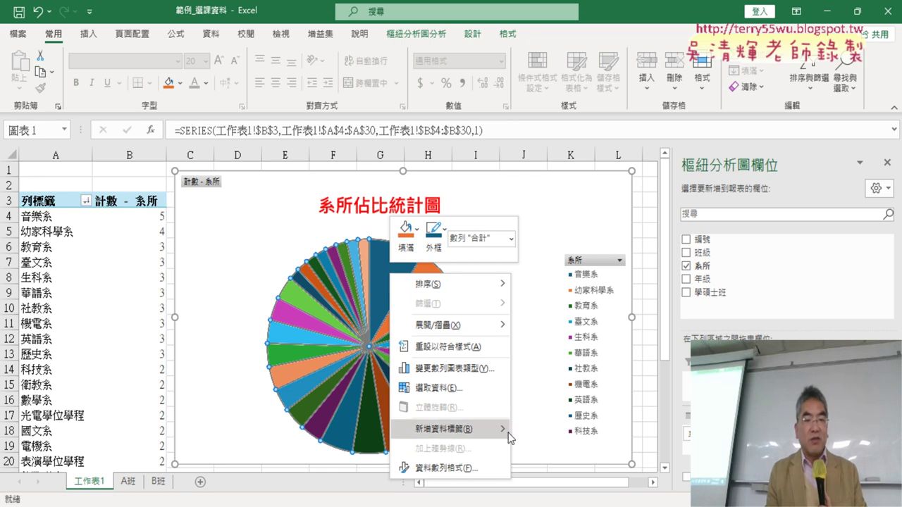
pyautogui.moveTo(444, 428)
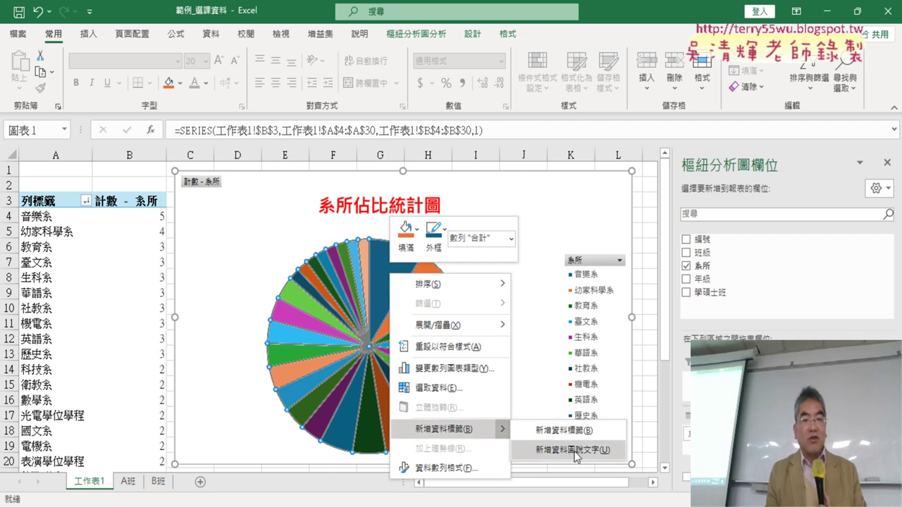
pyautogui.click(577, 451)
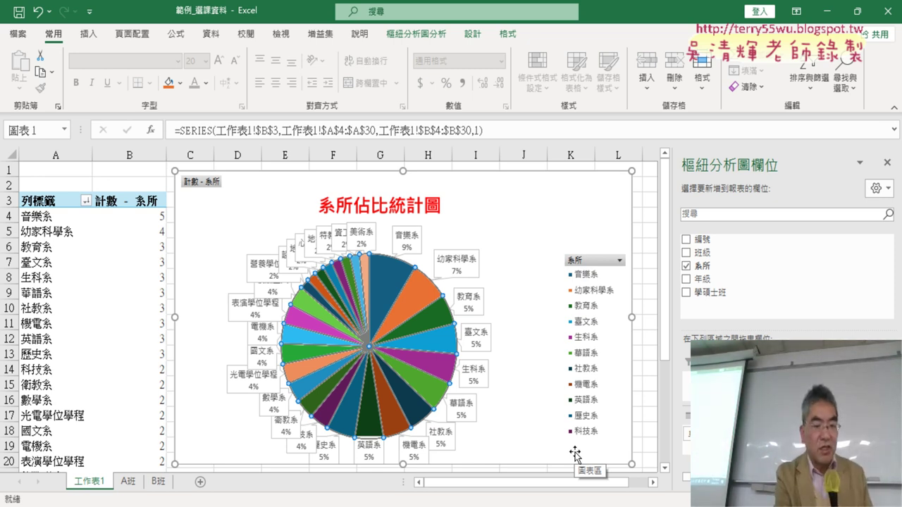
pyautogui.hotkey('ctrl', 'z')
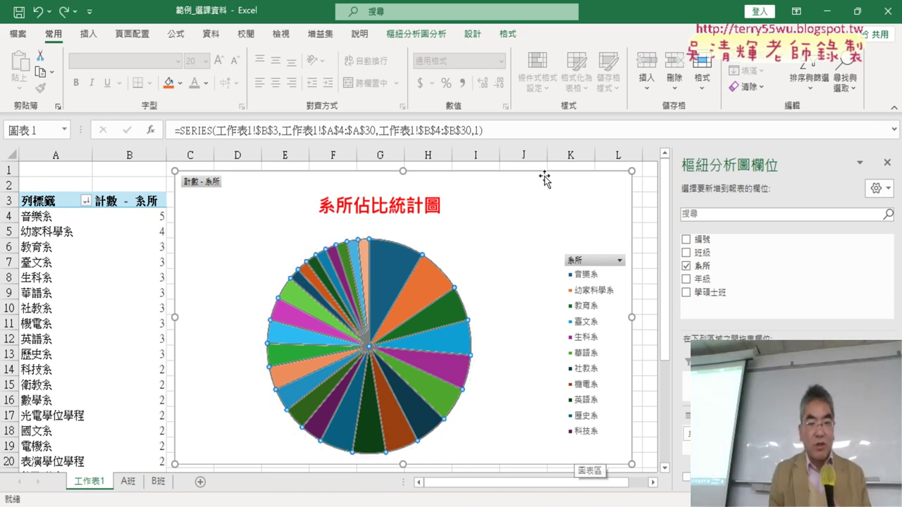
pyautogui.click(524, 204)
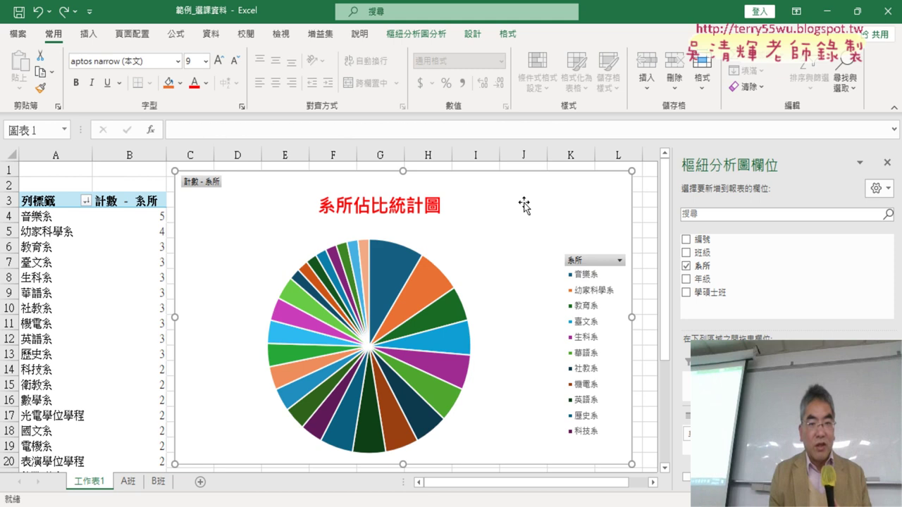
pyautogui.click(403, 277)
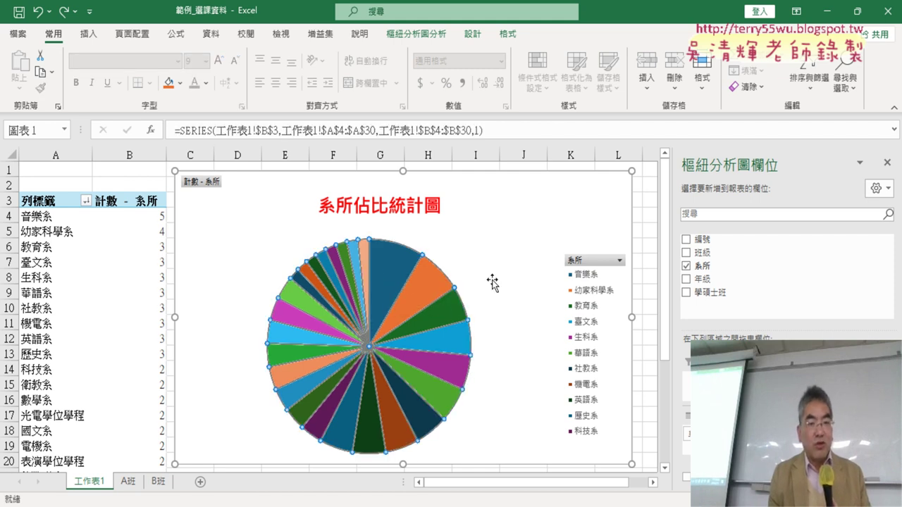
pyautogui.rightClick(388, 275)
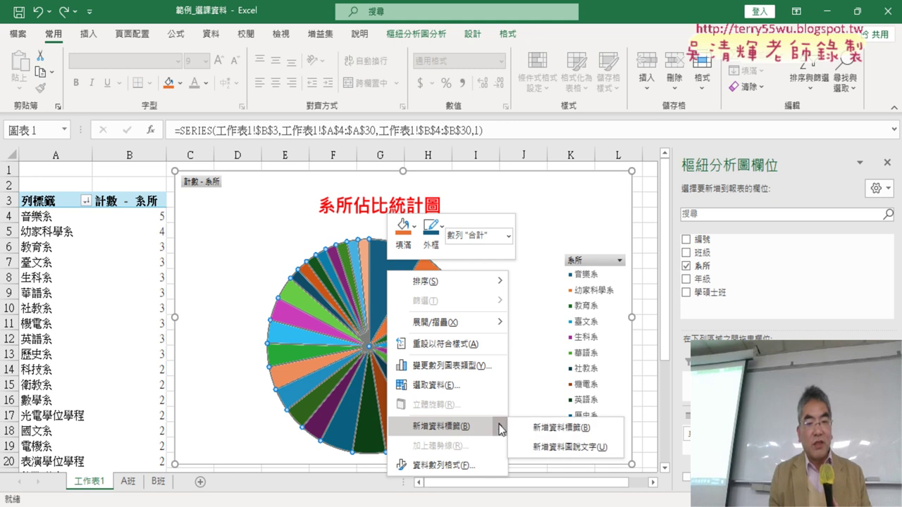
pyautogui.moveTo(440, 426)
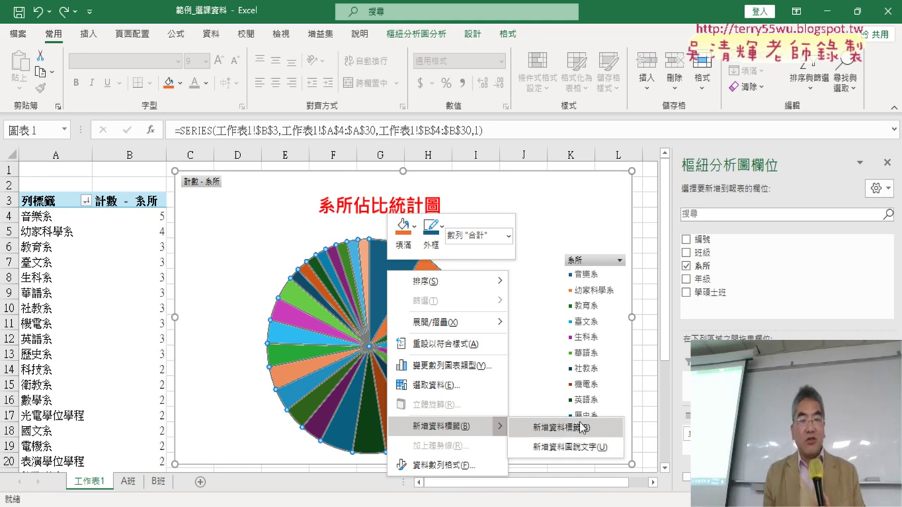
pyautogui.click(563, 428)
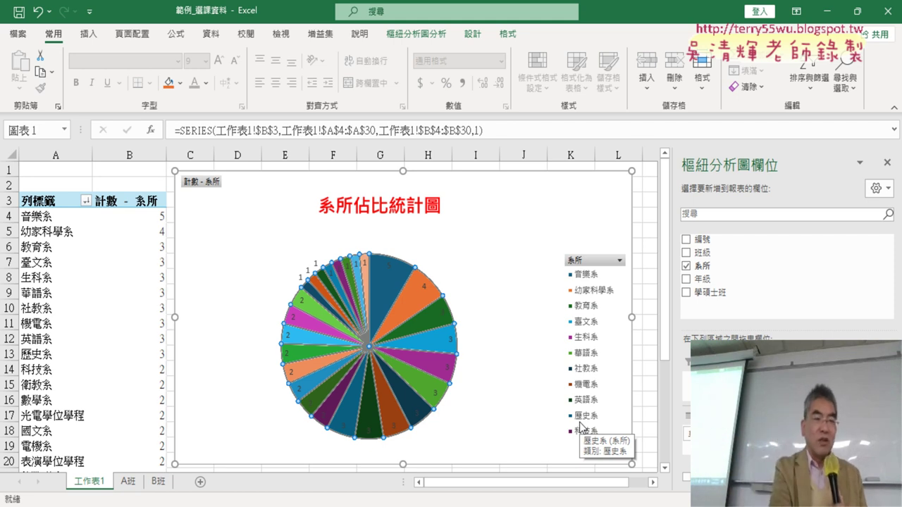
pyautogui.hotkey('ctrl', 'z')
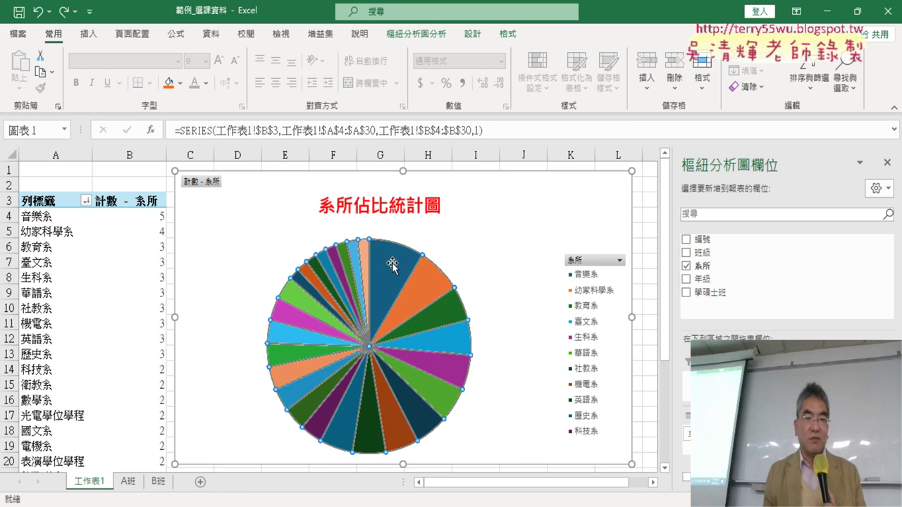
# Add data callouts showing each department name and percentage, e.g. 音樂系 9%
pyautogui.rightClick(392, 260)
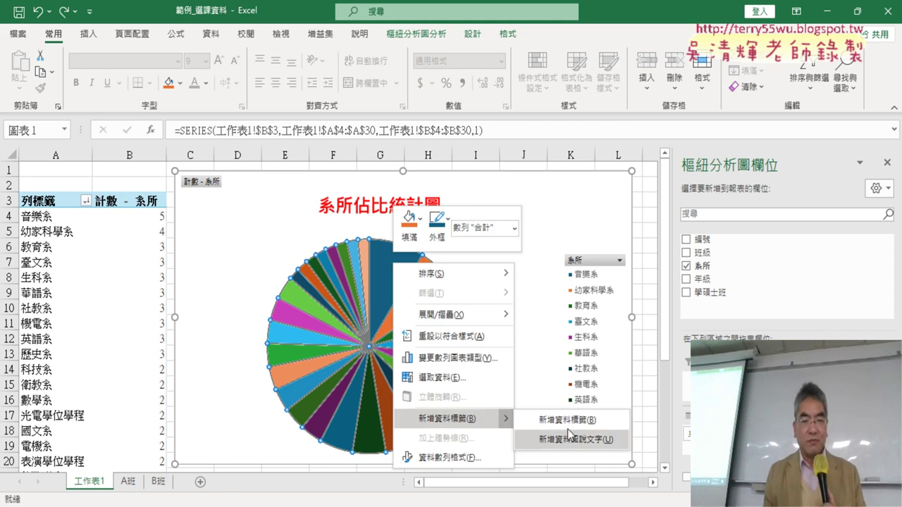
pyautogui.click(567, 434)
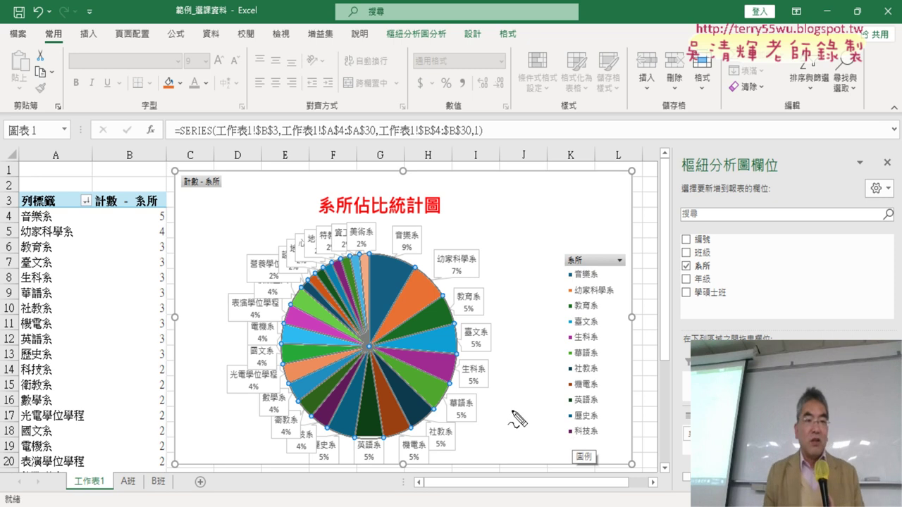
# Open the 列標籤 filter dropdown in cell A3 to reach the 值篩選 options
pyautogui.moveTo(83, 195); pyautogui.dragTo(106, 198)
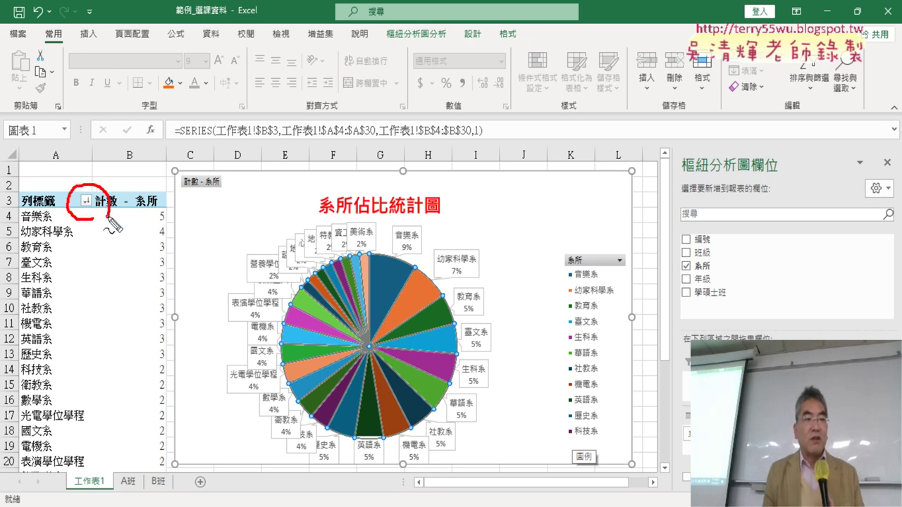
pyautogui.moveTo(229, 395)
pyautogui.mouseDown()
pyautogui.moveTo(114, 227)
pyautogui.moveTo(147, 233)
pyautogui.mouseUp()
pyautogui.moveTo(21, 207); pyautogui.dragTo(60, 207)
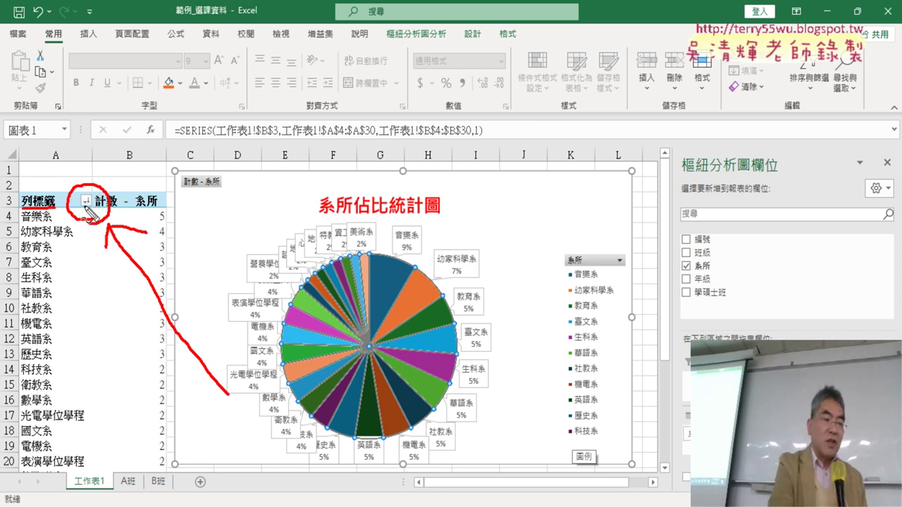
pyautogui.press('Escape')
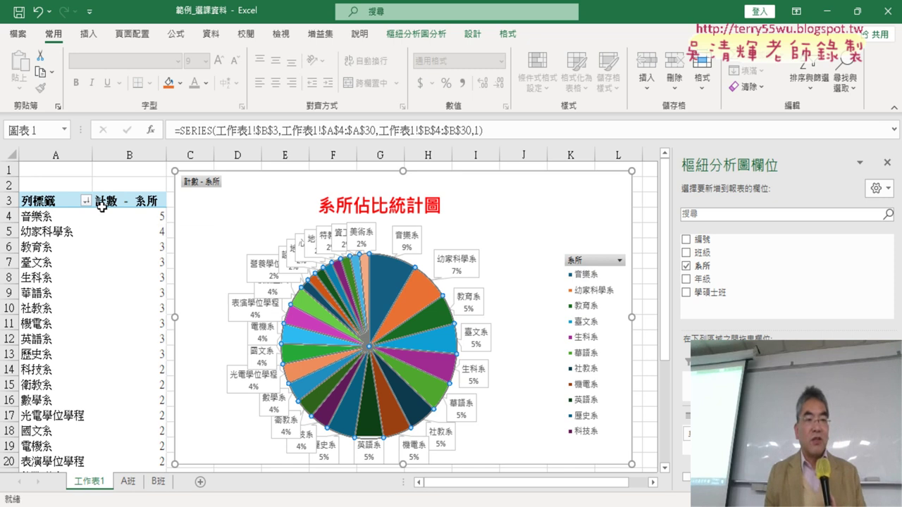
pyautogui.click(87, 202)
pyautogui.click(85, 202)
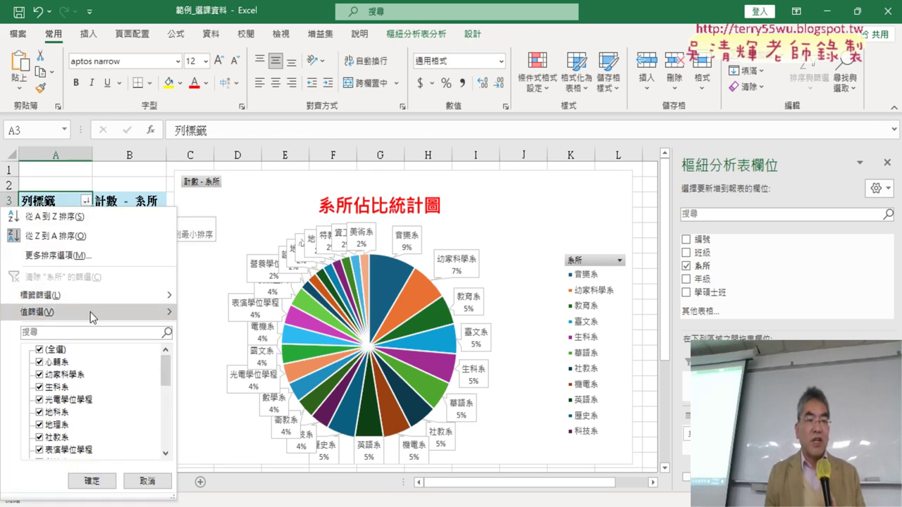
pyautogui.moveTo(92, 312)
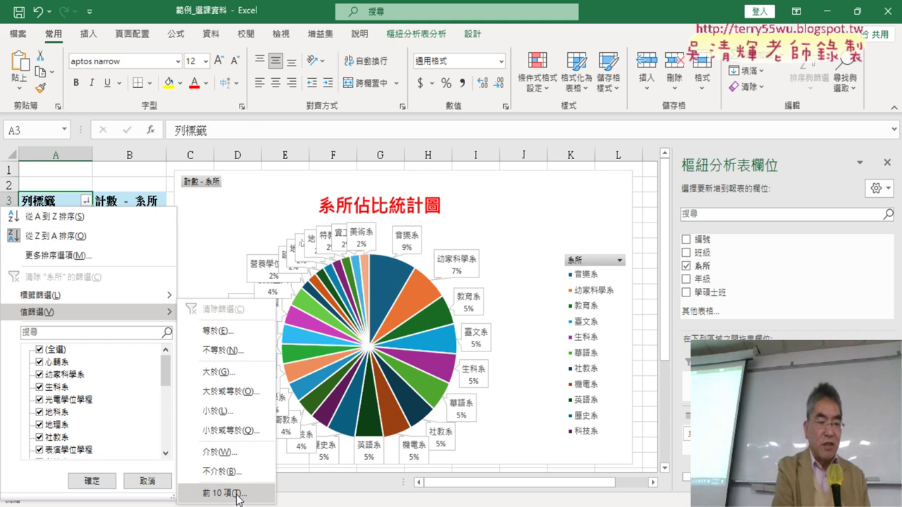
# Apply a 前 10 項 value filter on departments with the item count changed to 5
pyautogui.moveTo(85, 192)
pyautogui.mouseDown()
pyautogui.moveTo(82, 211)
pyautogui.moveTo(90, 188)
pyautogui.mouseUp()
pyautogui.moveTo(60, 307); pyautogui.dragTo(49, 303)
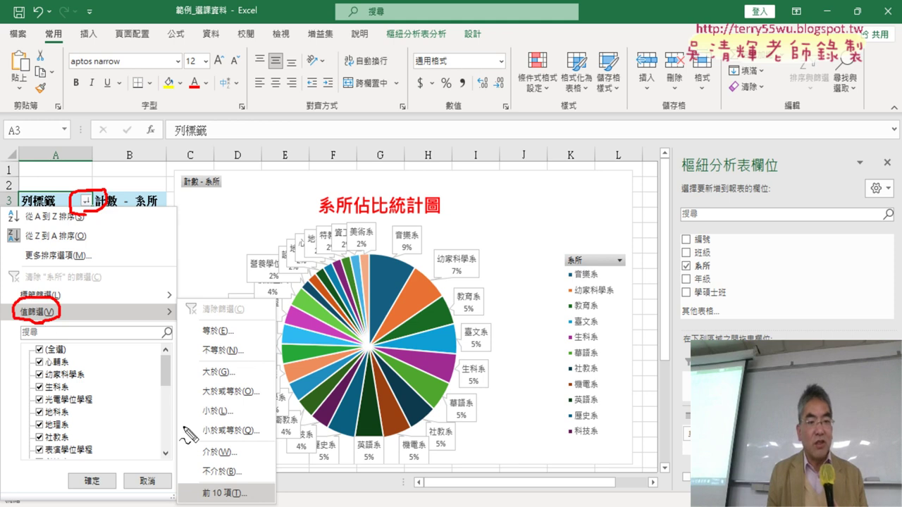
pyautogui.moveTo(200, 502); pyautogui.dragTo(194, 486)
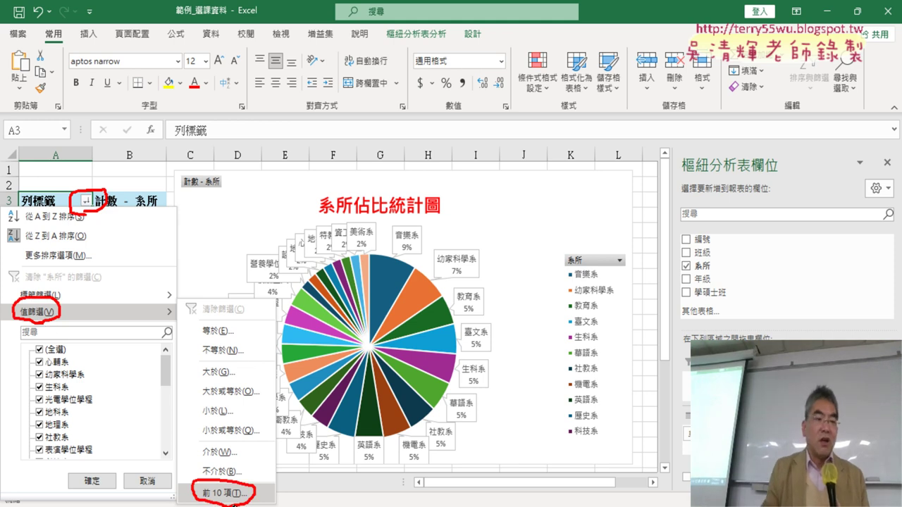
pyautogui.press('Escape')
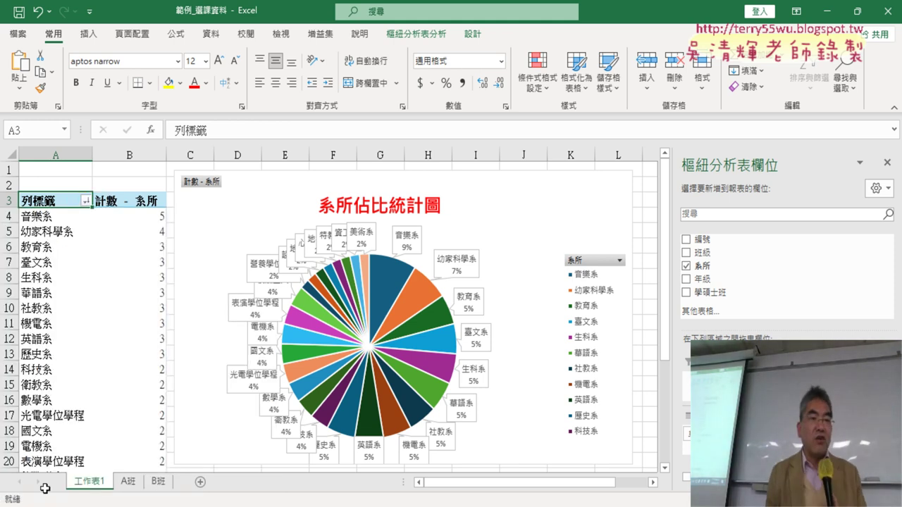
pyautogui.click(88, 202)
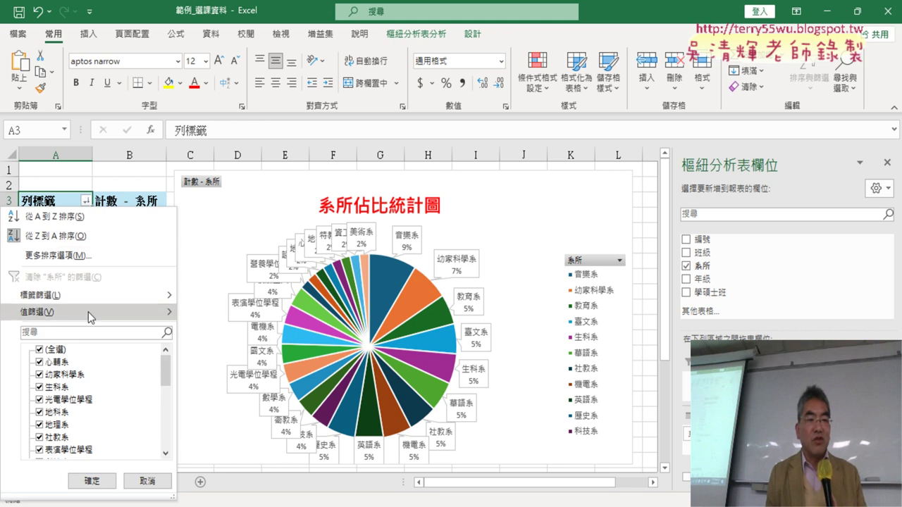
pyautogui.click(225, 488)
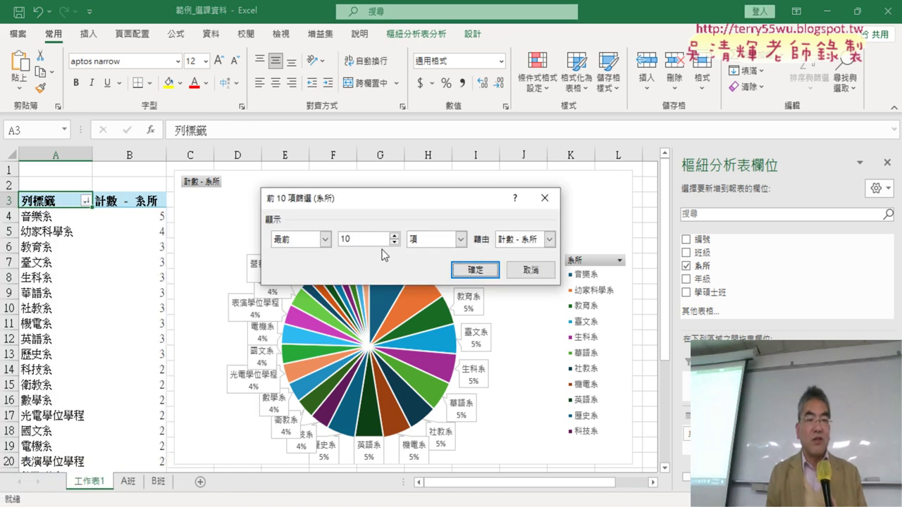
pyautogui.doubleClick(362, 239)
pyautogui.write('5')
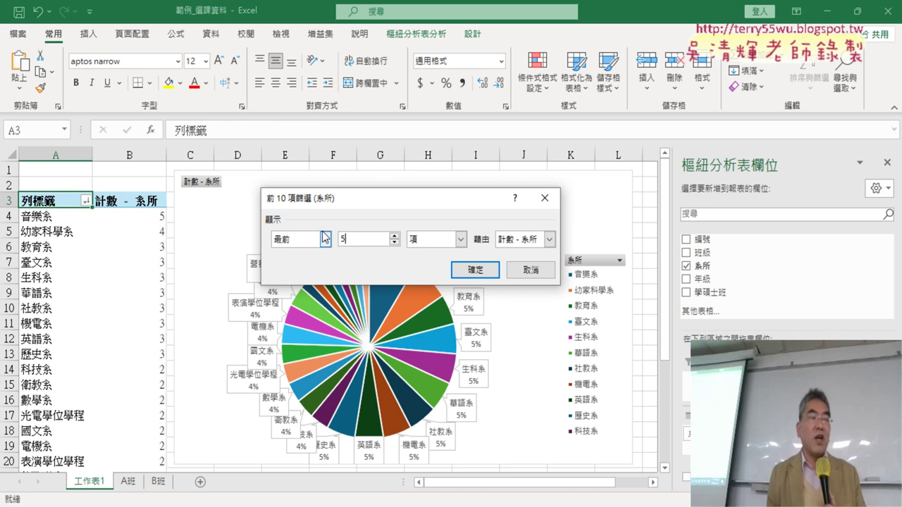
pyautogui.click(484, 271)
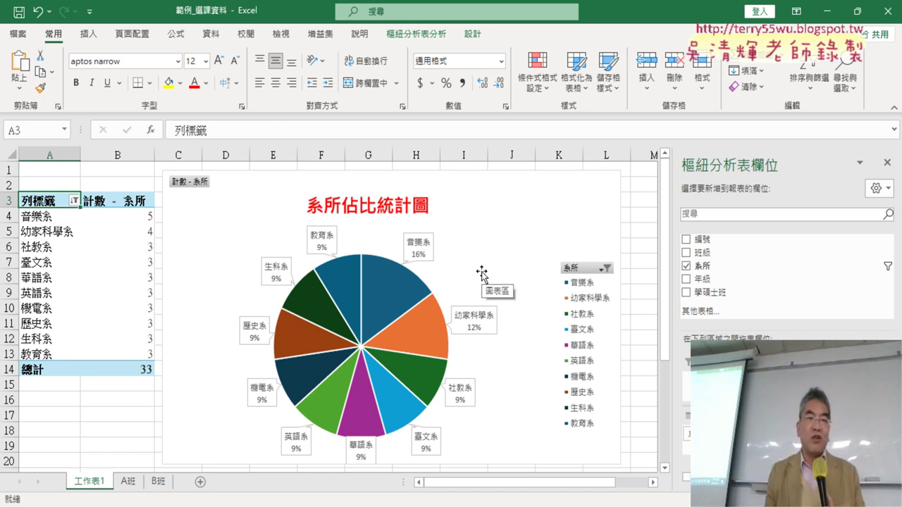
# Drag the 音樂系 slice outward to explode it from the pie chart, redoing it after one undo
pyautogui.click(377, 301)
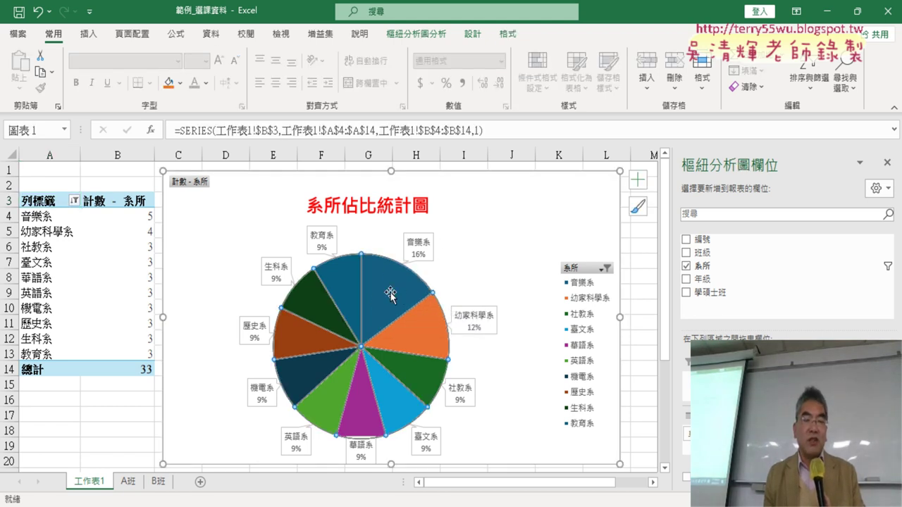
pyautogui.click(384, 297)
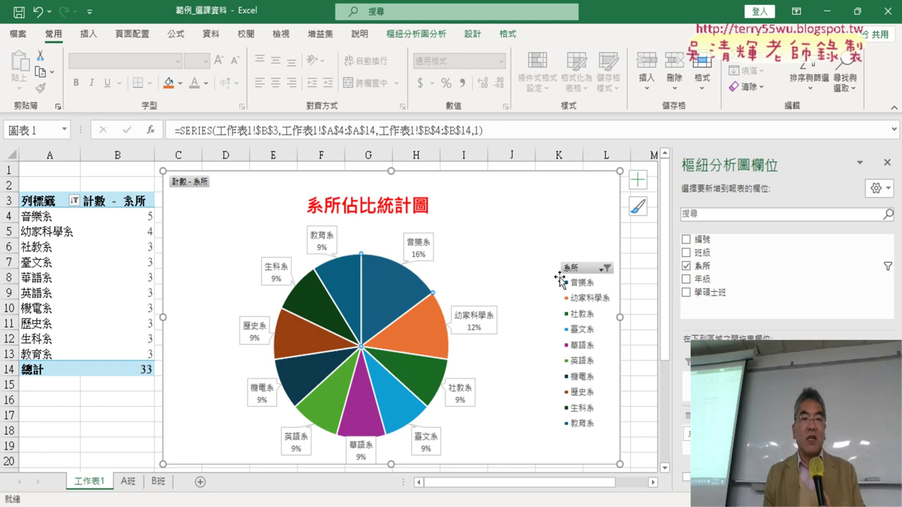
pyautogui.moveTo(385, 297); pyautogui.dragTo(415, 276)
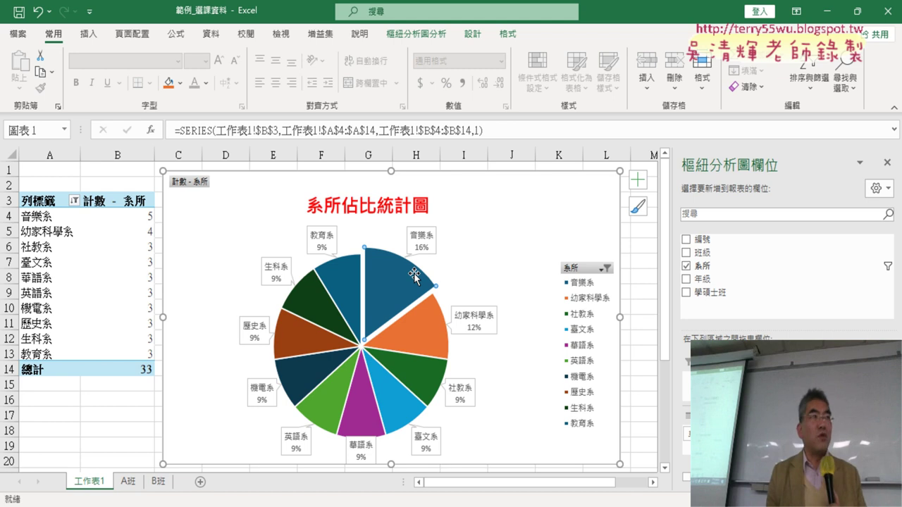
pyautogui.click(654, 261)
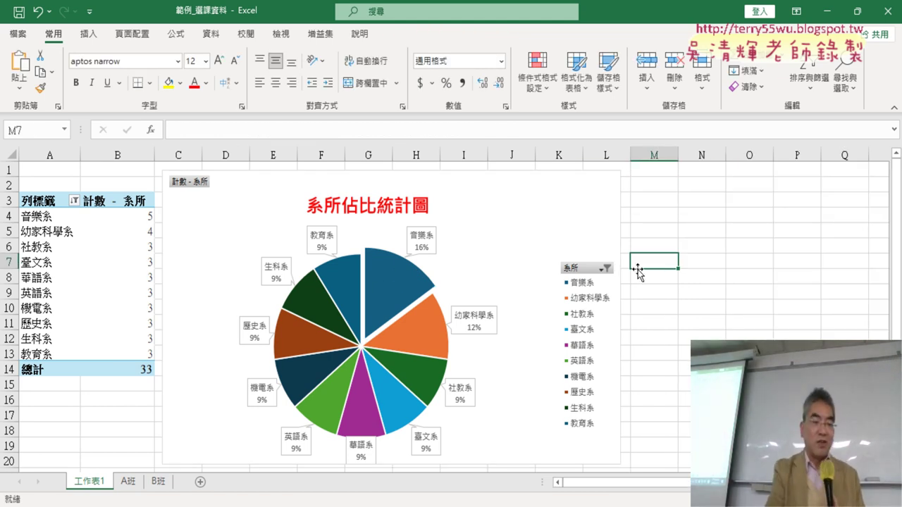
pyautogui.hotkey('ctrl', 'z')
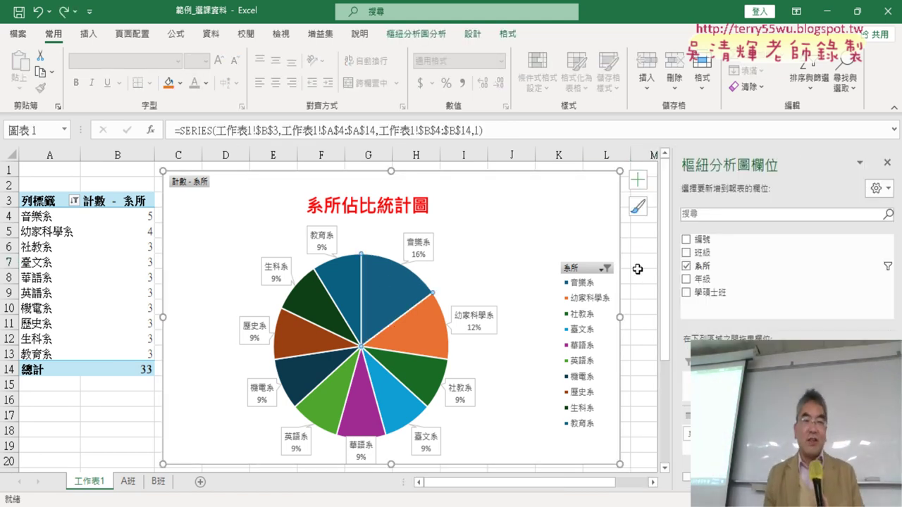
pyautogui.click(505, 293)
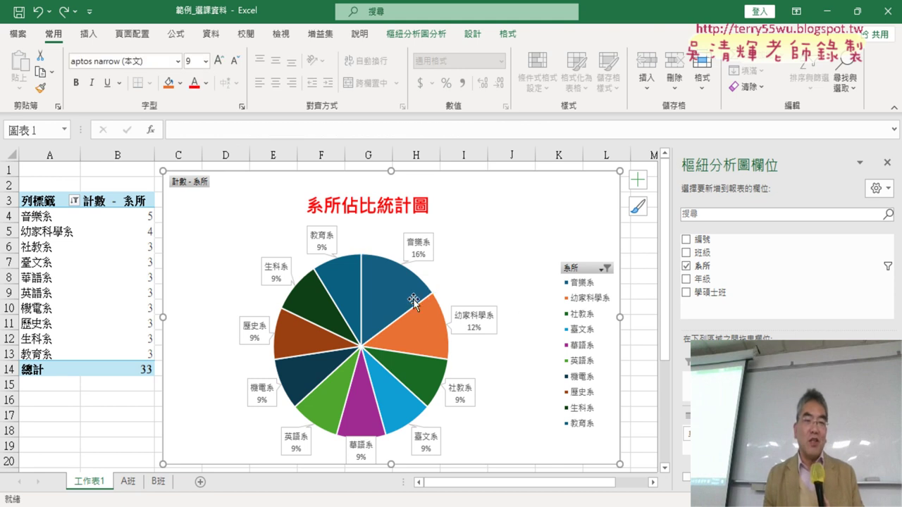
pyautogui.click(393, 301)
pyautogui.click(393, 295)
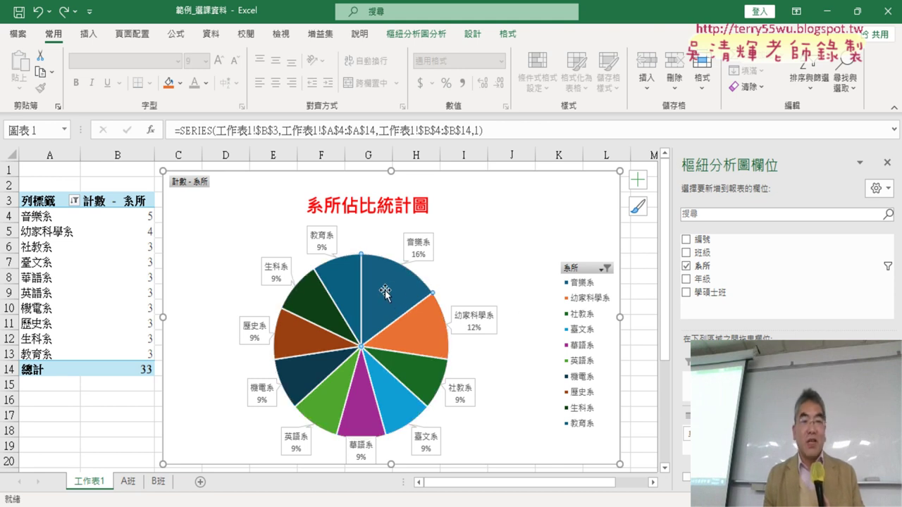
pyautogui.moveTo(388, 295)
pyautogui.mouseDown()
pyautogui.moveTo(390, 281)
pyautogui.moveTo(415, 269)
pyautogui.mouseUp()
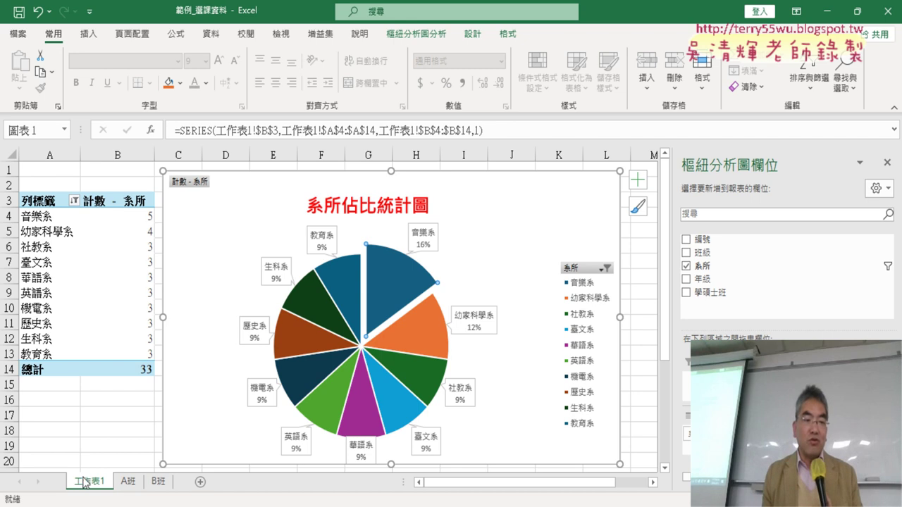
# Select the full chart title text 系所佔比統計圖
pyautogui.click(329, 212)
pyautogui.click(314, 206)
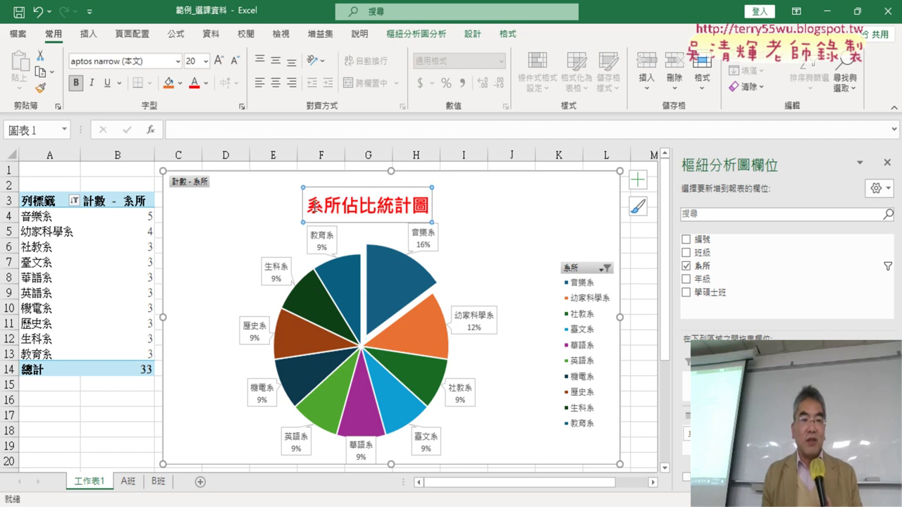
pyautogui.moveTo(309, 206); pyautogui.dragTo(360, 206)
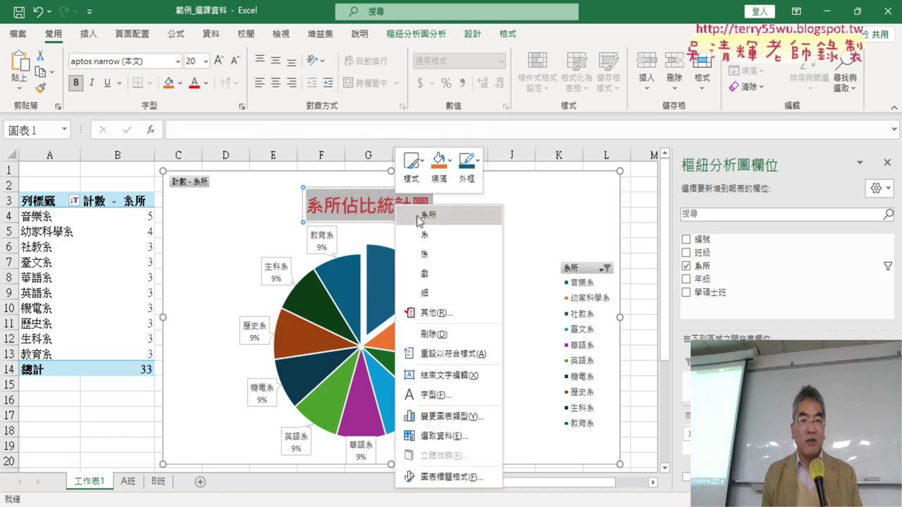
pyautogui.rightClick(394, 205)
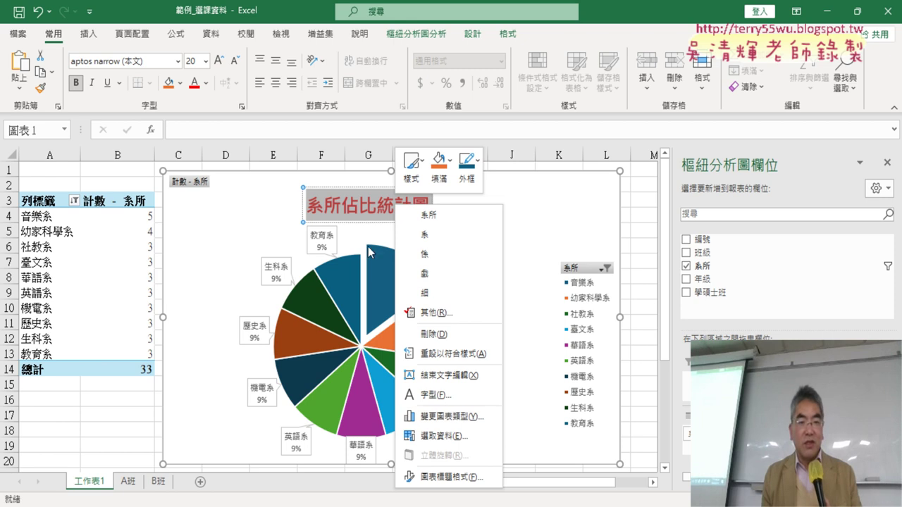
pyautogui.click(342, 212)
pyautogui.moveTo(316, 206); pyautogui.dragTo(424, 215)
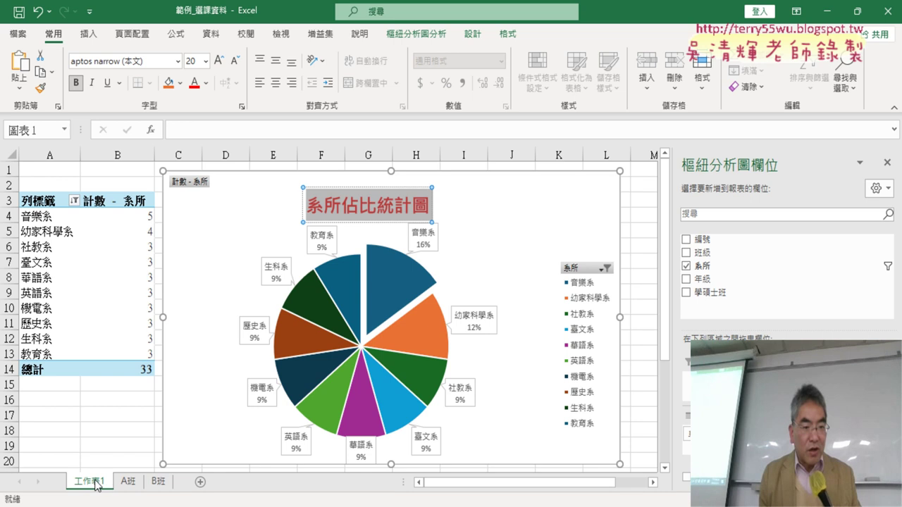
# Rename sheet 工作表1 to 系所佔比統計圖
pyautogui.moveTo(91, 486); pyautogui.dragTo(173, 469)
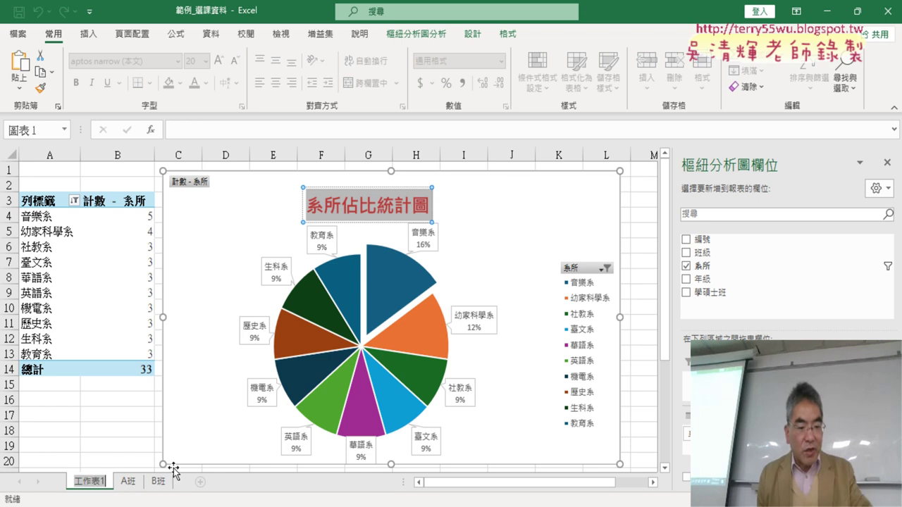
pyautogui.write('系所佔比統計圖')
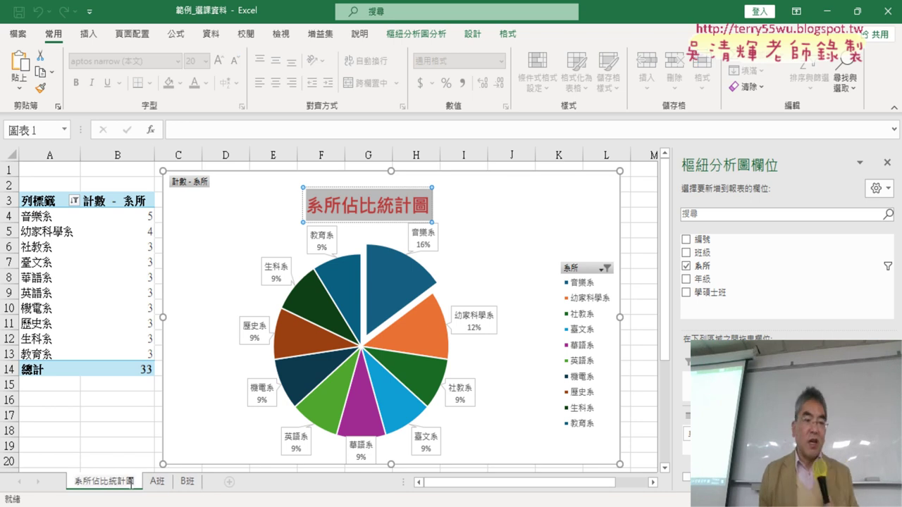
pyautogui.click(111, 445)
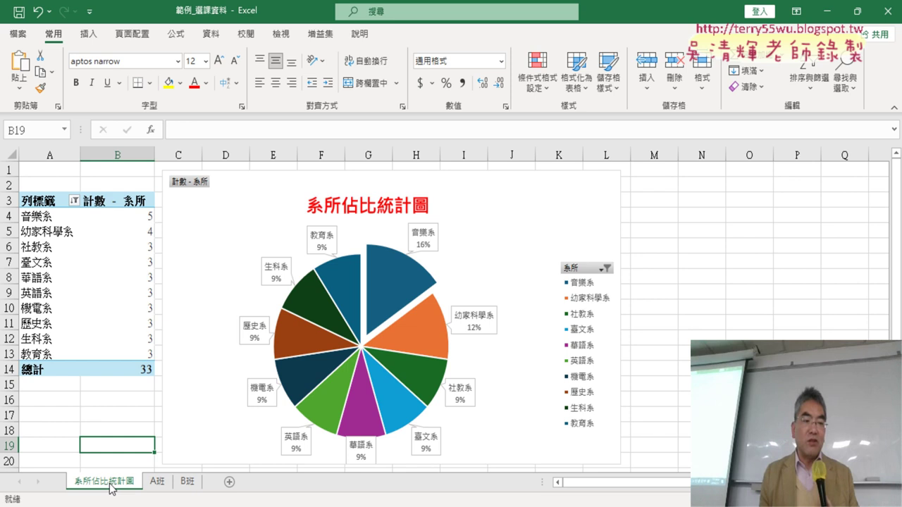
# Switch between the chart sheet and the A班 data sheet, ending on A班
pyautogui.click(157, 485)
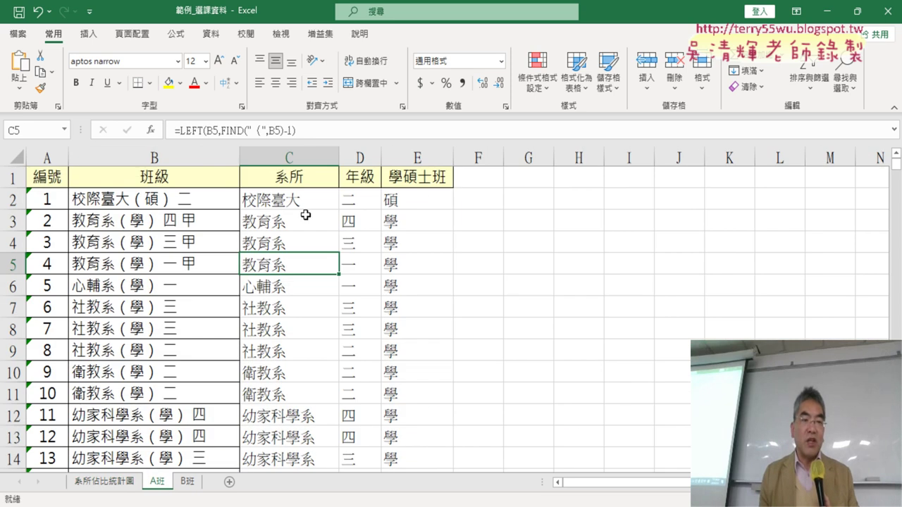
pyautogui.click(117, 485)
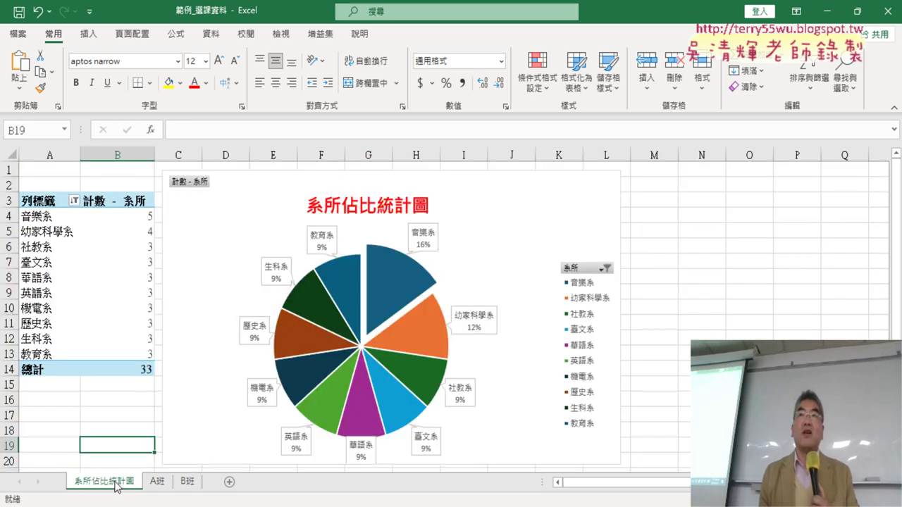
pyautogui.click(158, 485)
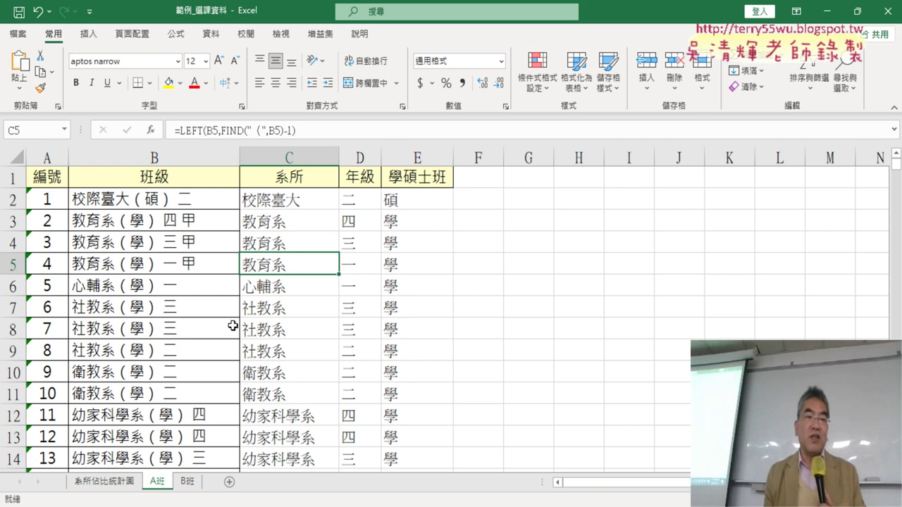
pyautogui.click(88, 33)
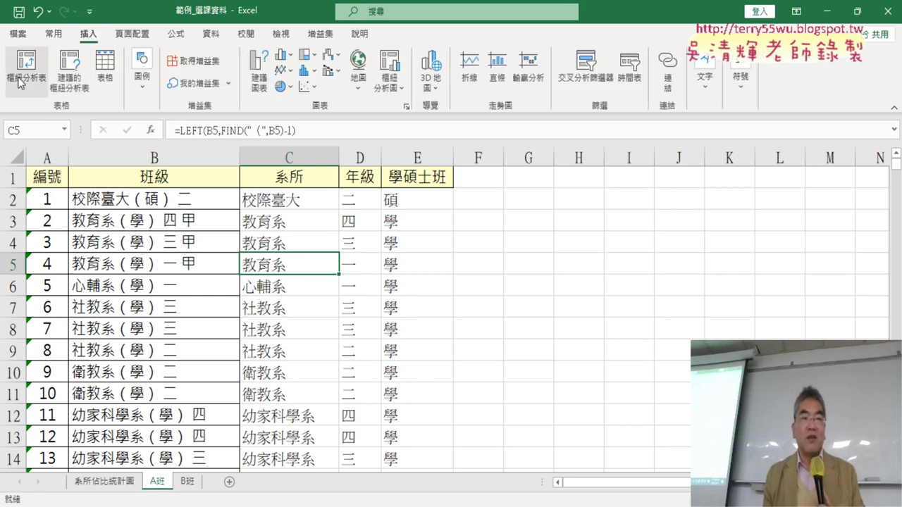
pyautogui.click(115, 486)
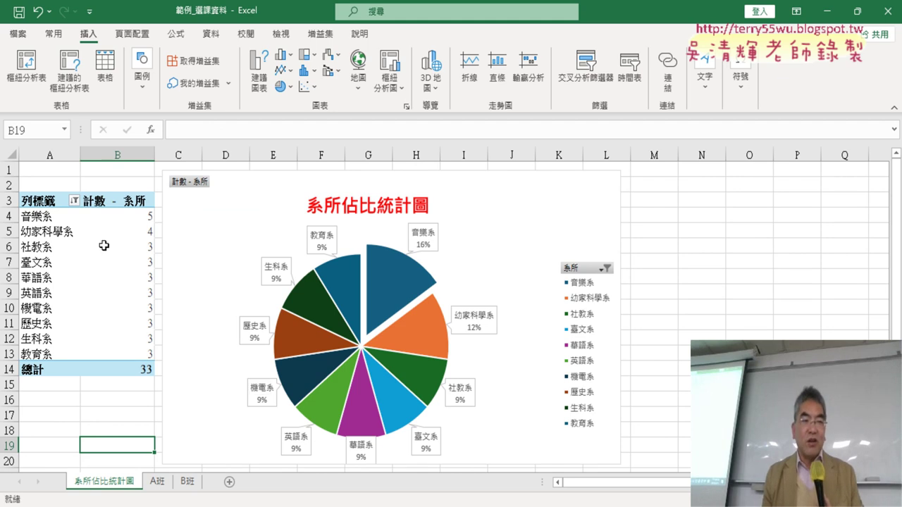
pyautogui.click(167, 484)
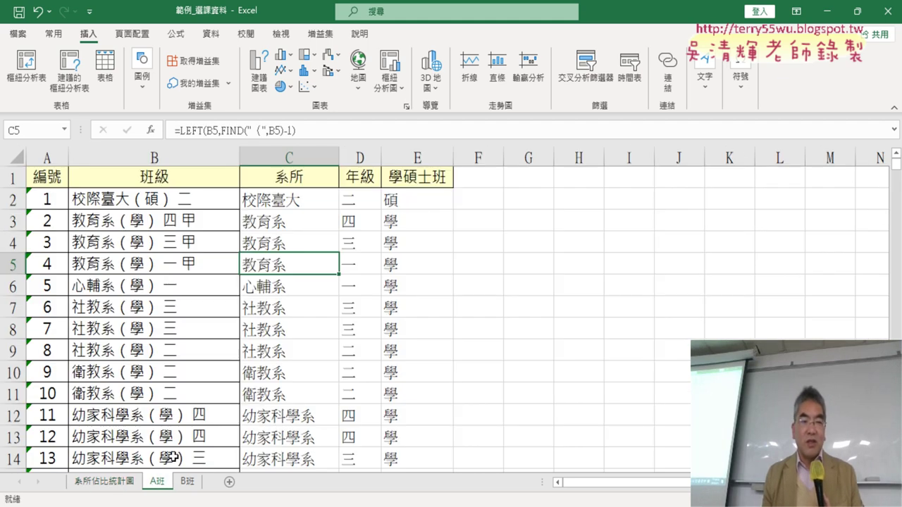
# Create a pivot table on a new sheet from the A班 data, counting 系所
pyautogui.click(26, 67)
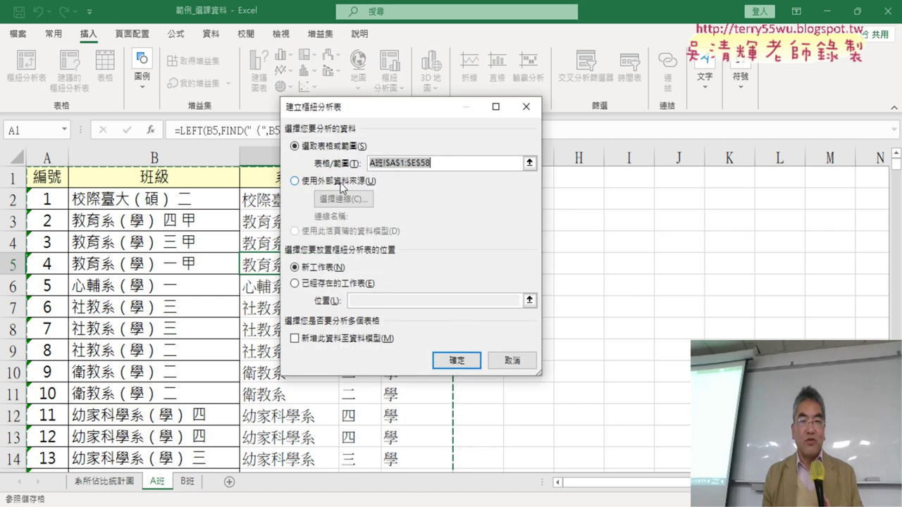
pyautogui.click(460, 367)
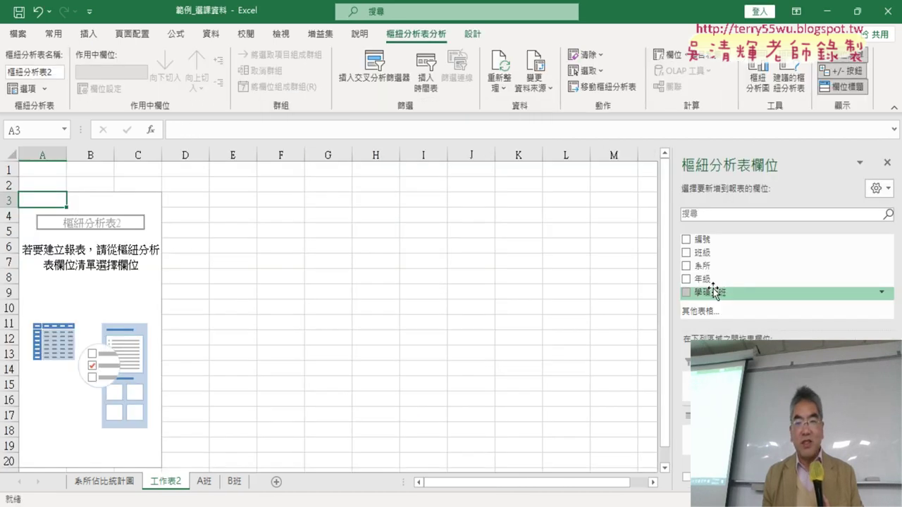
pyautogui.click(686, 266)
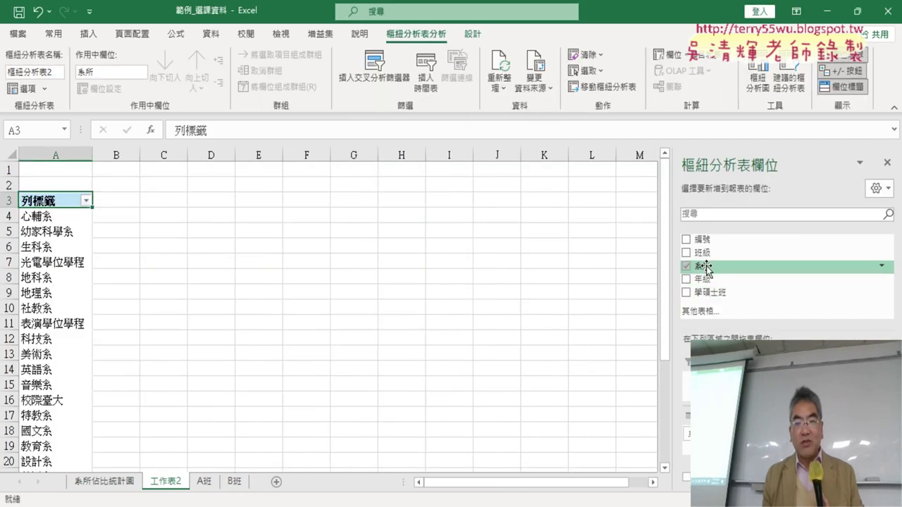
pyautogui.moveTo(700, 265); pyautogui.dragTo(789, 451)
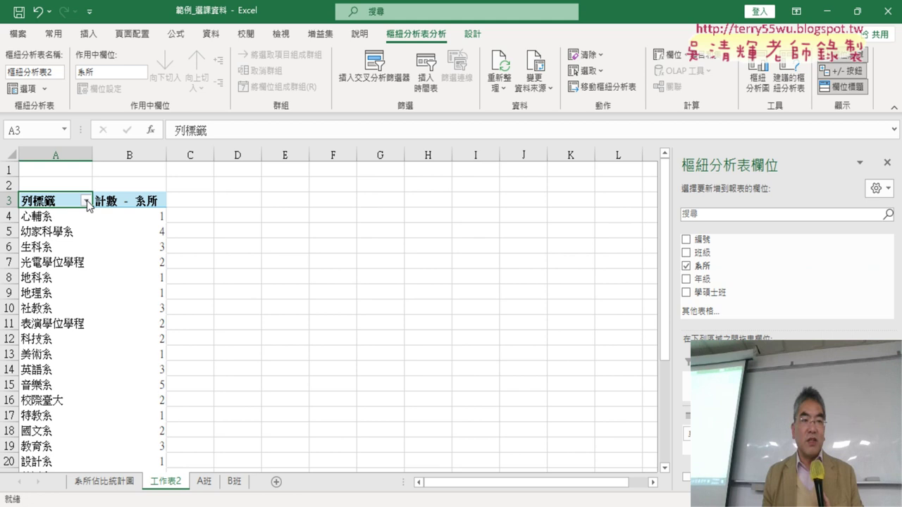
# Sort departments by count, largest first, and filter to the top 10
pyautogui.click(146, 216)
pyautogui.click(211, 33)
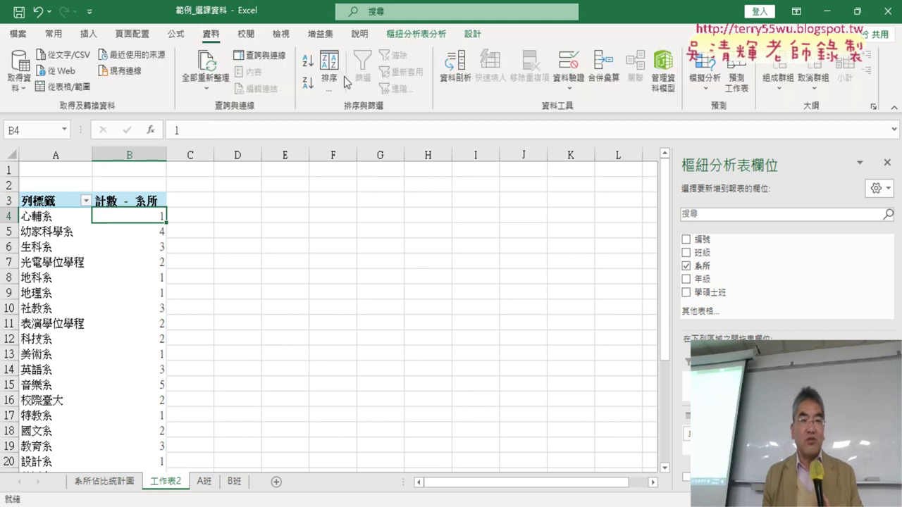
pyautogui.click(307, 81)
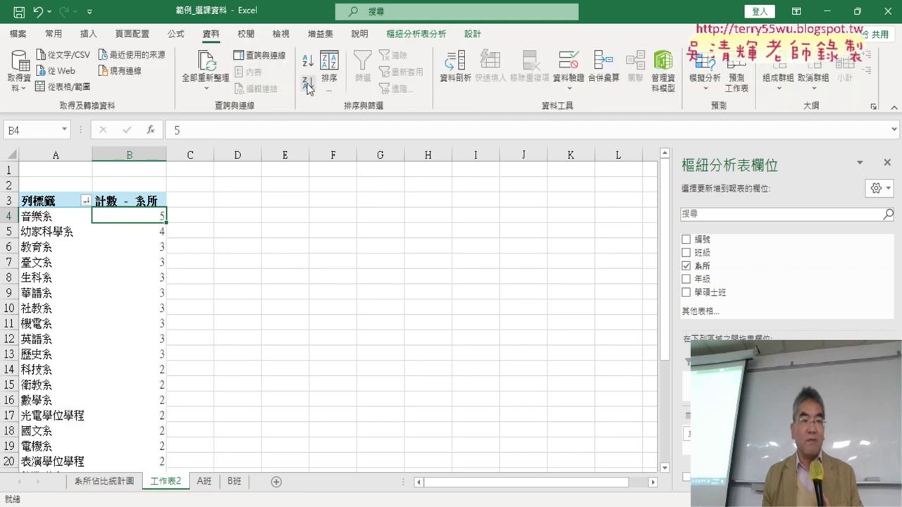
pyautogui.click(86, 202)
pyautogui.moveTo(38, 312)
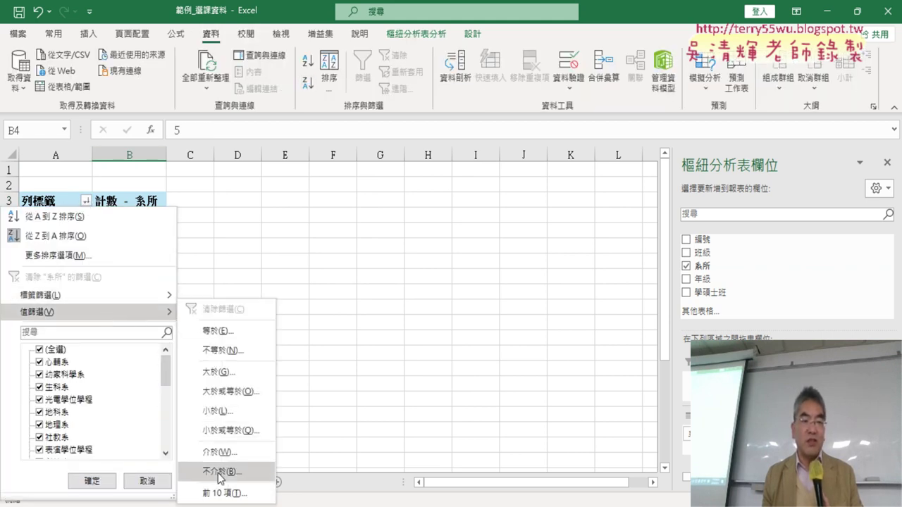
pyautogui.click(224, 493)
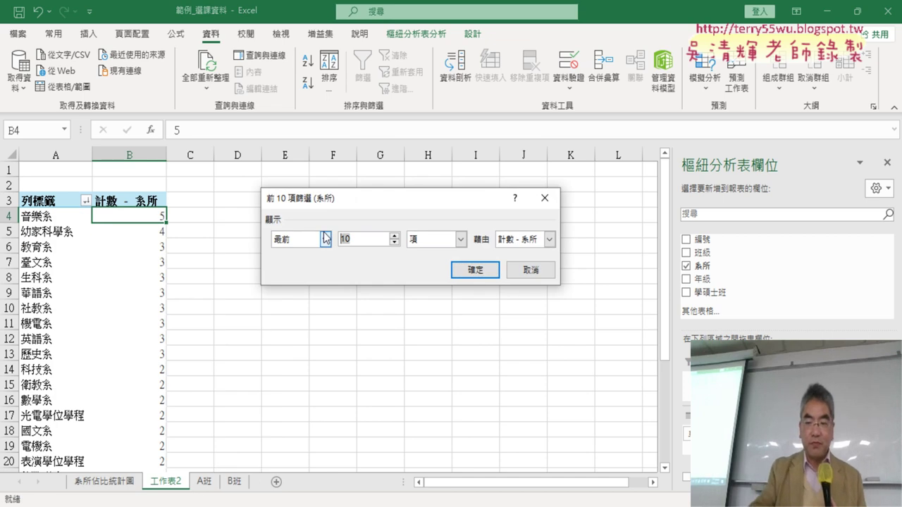
pyautogui.click(475, 270)
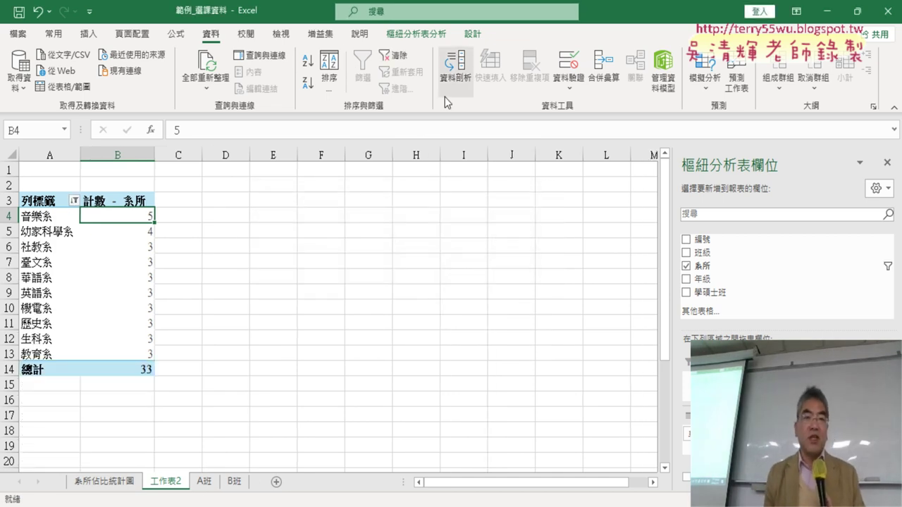
# Go back to the 系所佔比統計圖 sheet with the department pie chart
pyautogui.click(416, 33)
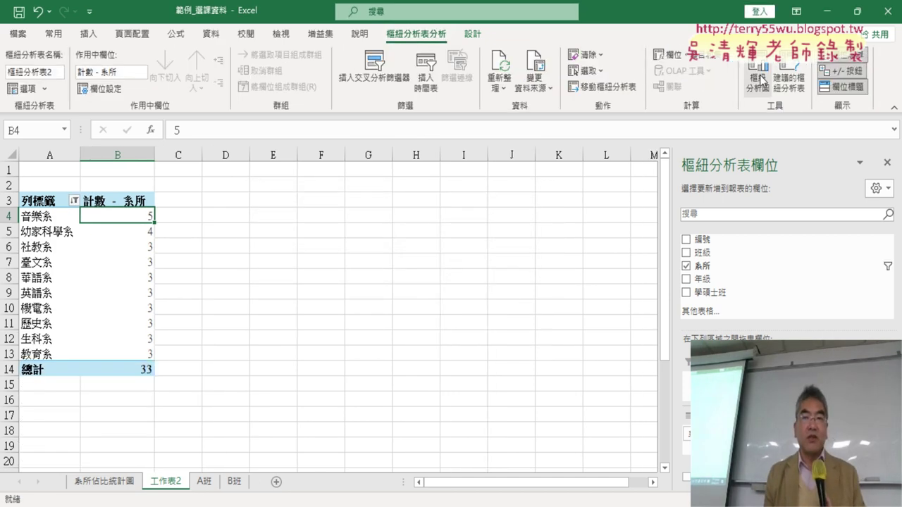
pyautogui.click(124, 482)
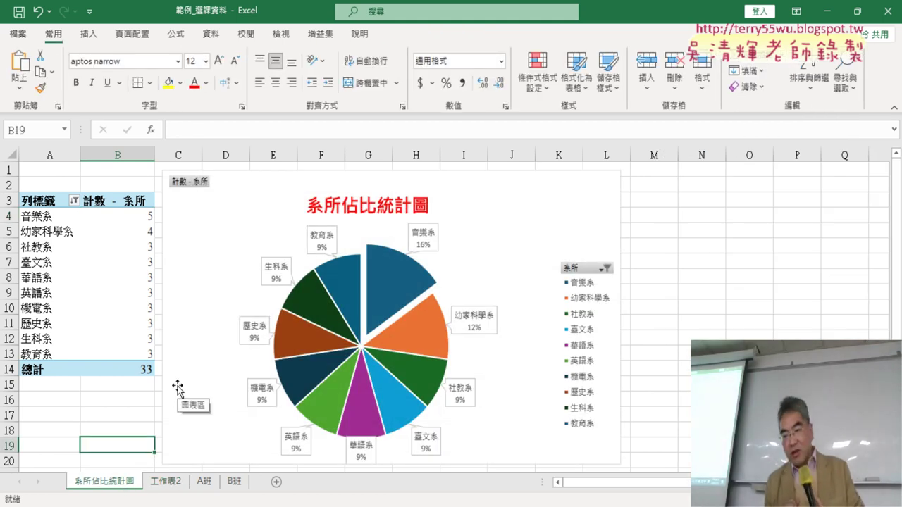